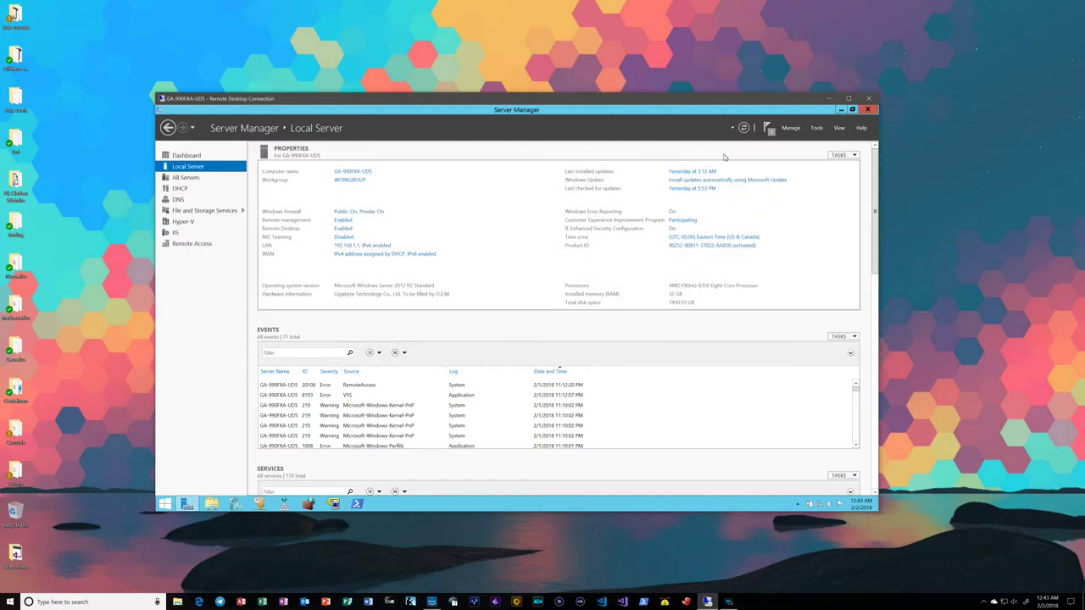
Open Hyper-V Manager, start the Arch Linux virtual machine, and close the manager
left_click(840, 109)
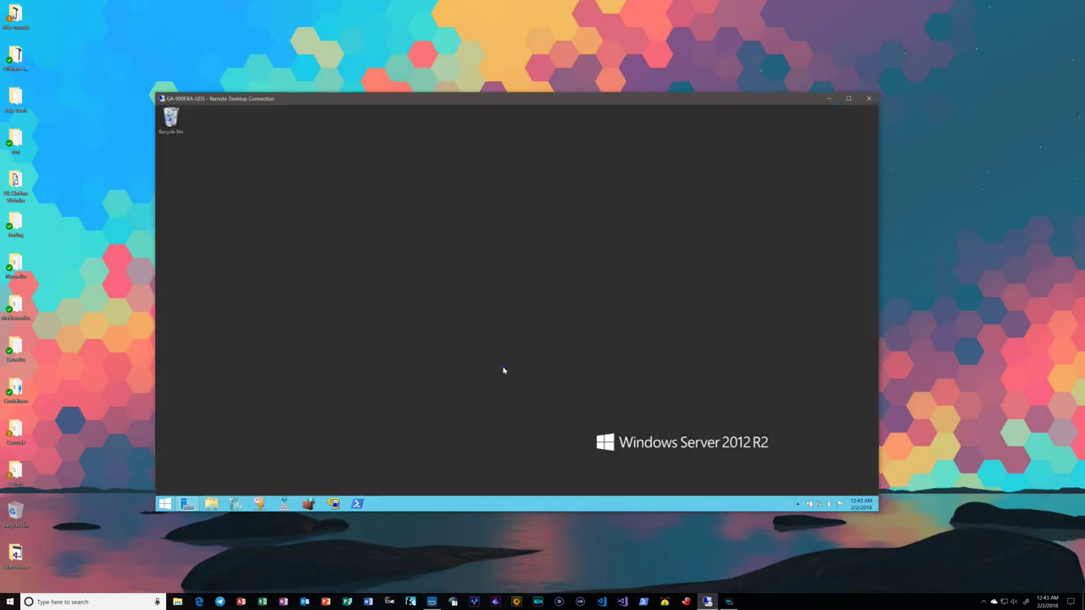
left_click(234, 504)
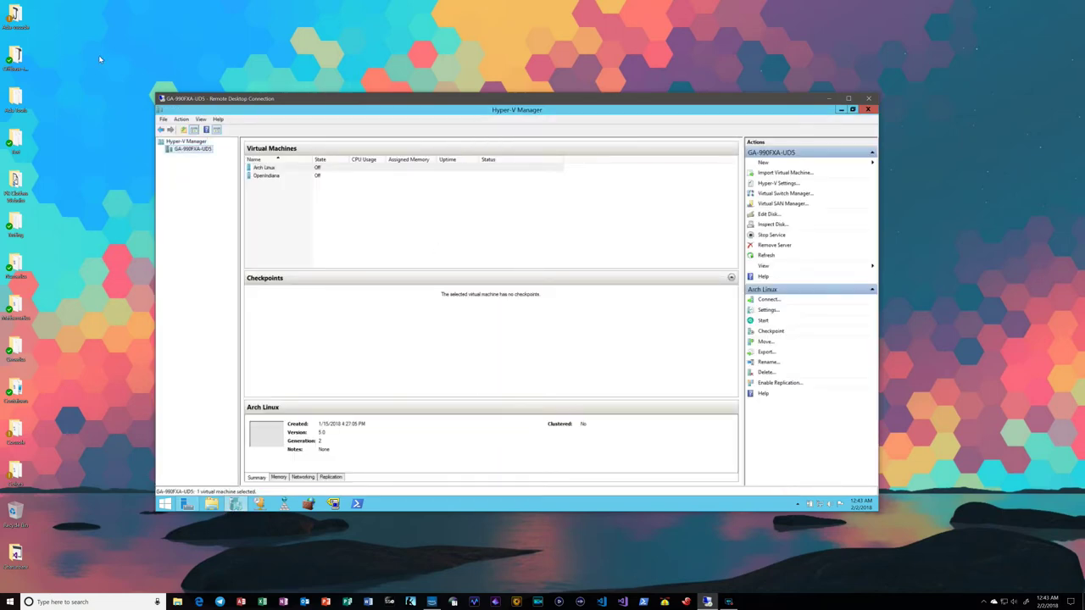
left_click(355, 232)
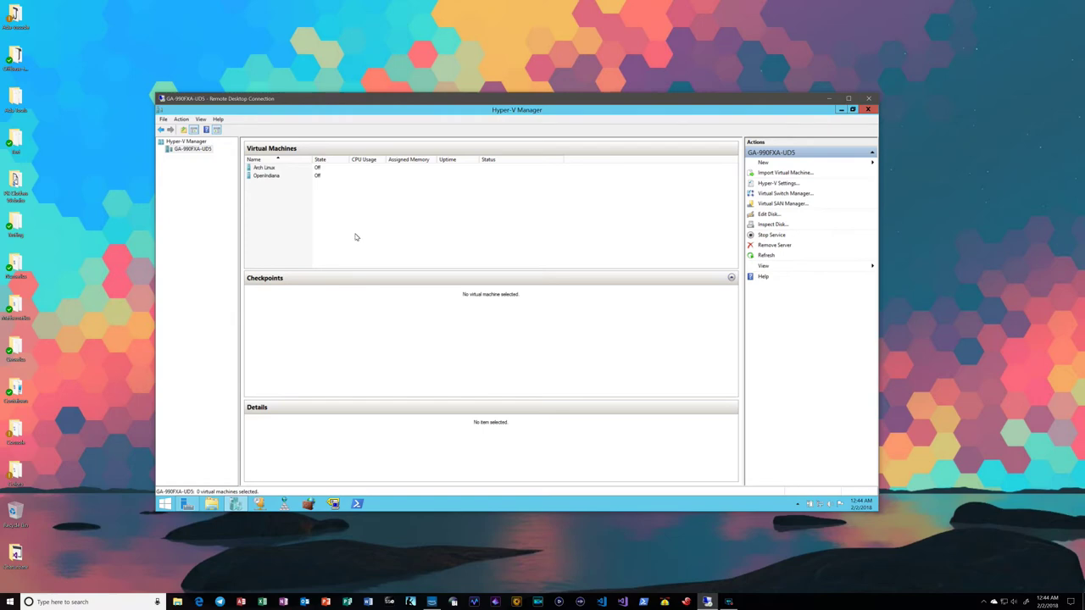
left_click(215, 177)
right_click(273, 170)
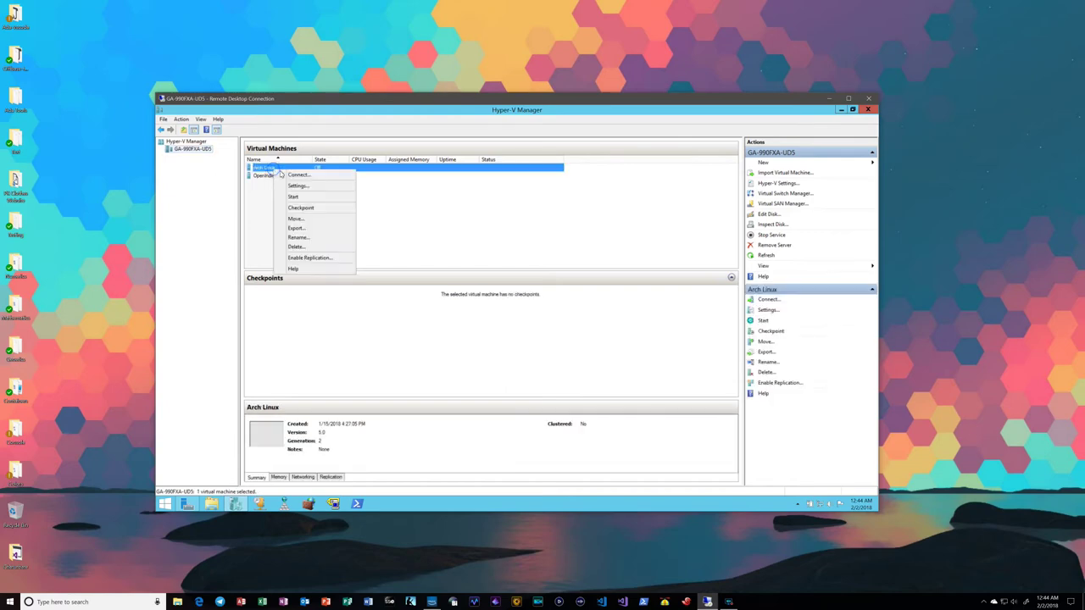
left_click(299, 196)
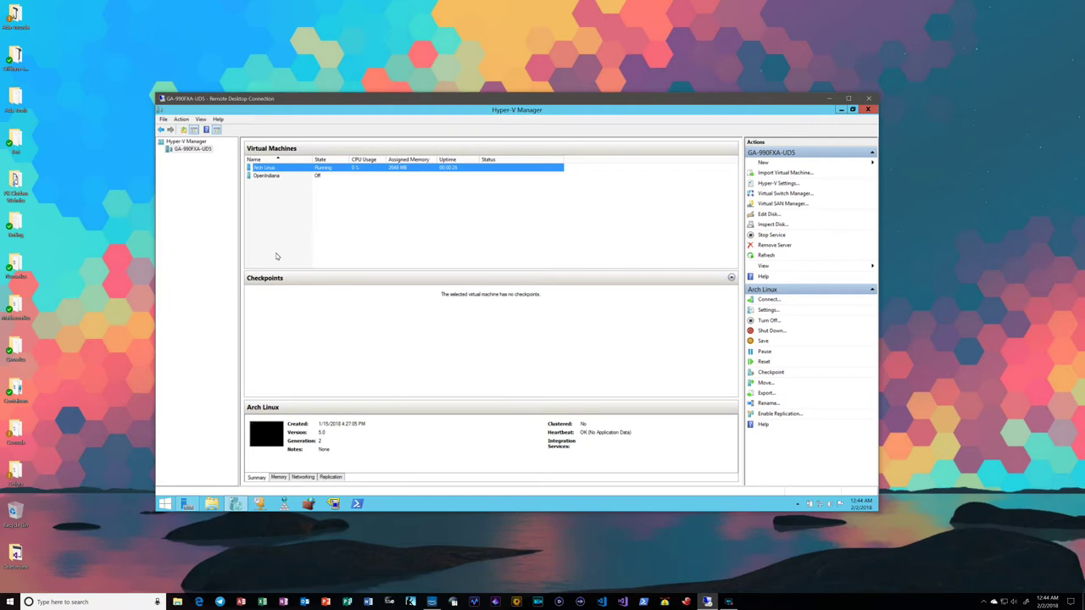
left_click(215, 223)
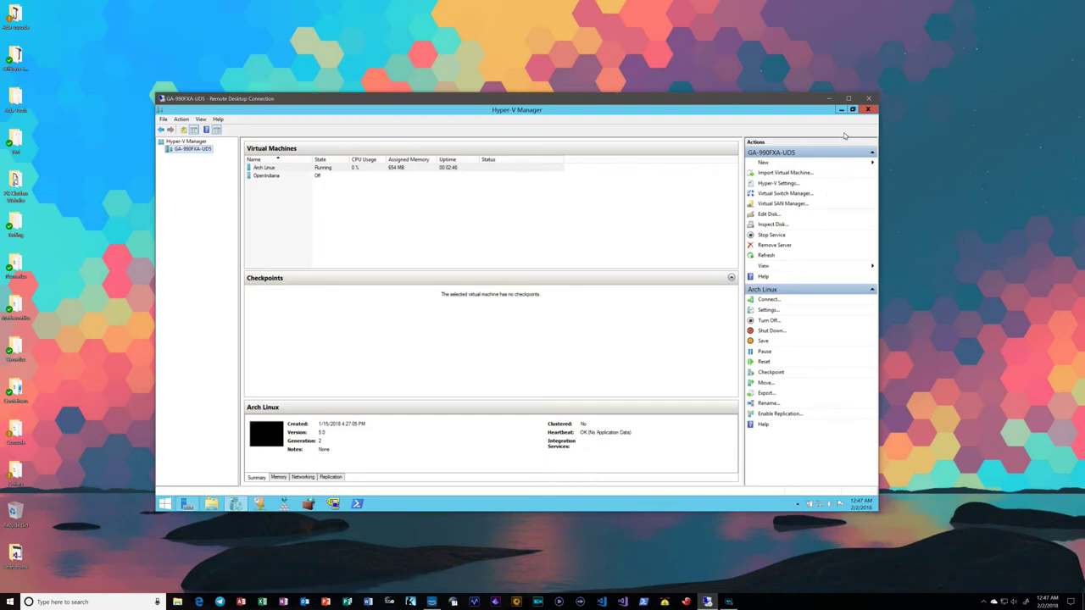
left_click(868, 110)
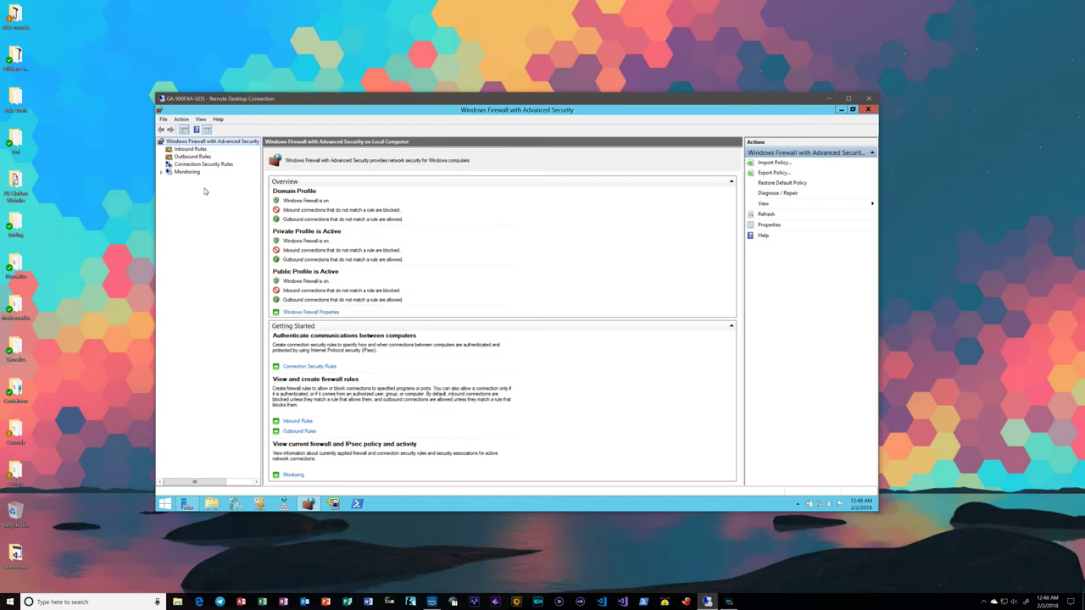
left_click(307, 503)
left_click(171, 505)
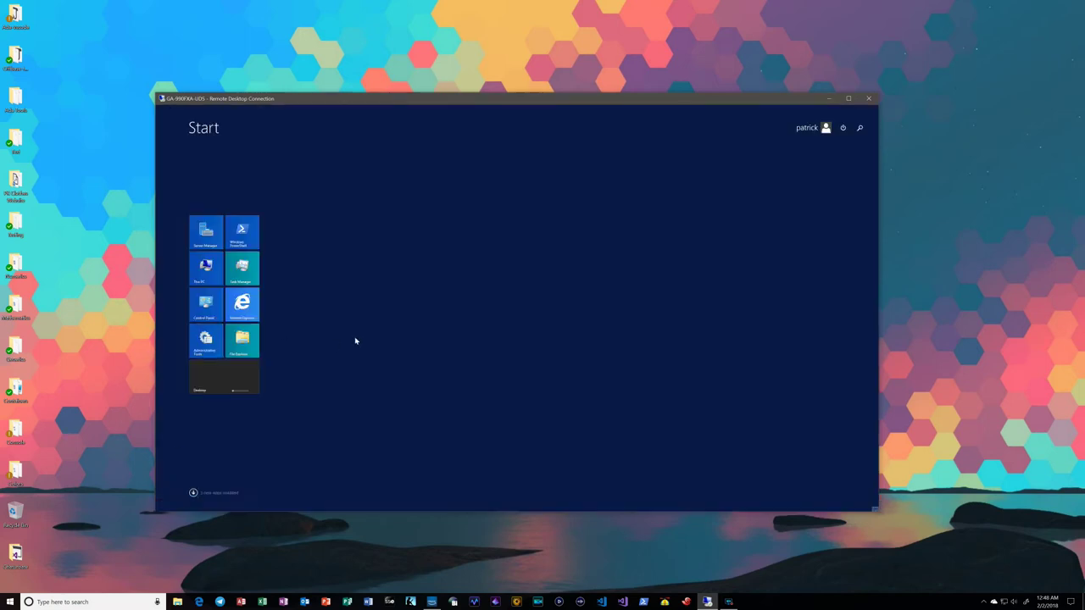
left_click(193, 493)
left_click(193, 495)
left_click(236, 383)
Open Network Connections from the local server's LAN property and examine the WAN connection and the unspecified Ethernet adapters
left_click(188, 503)
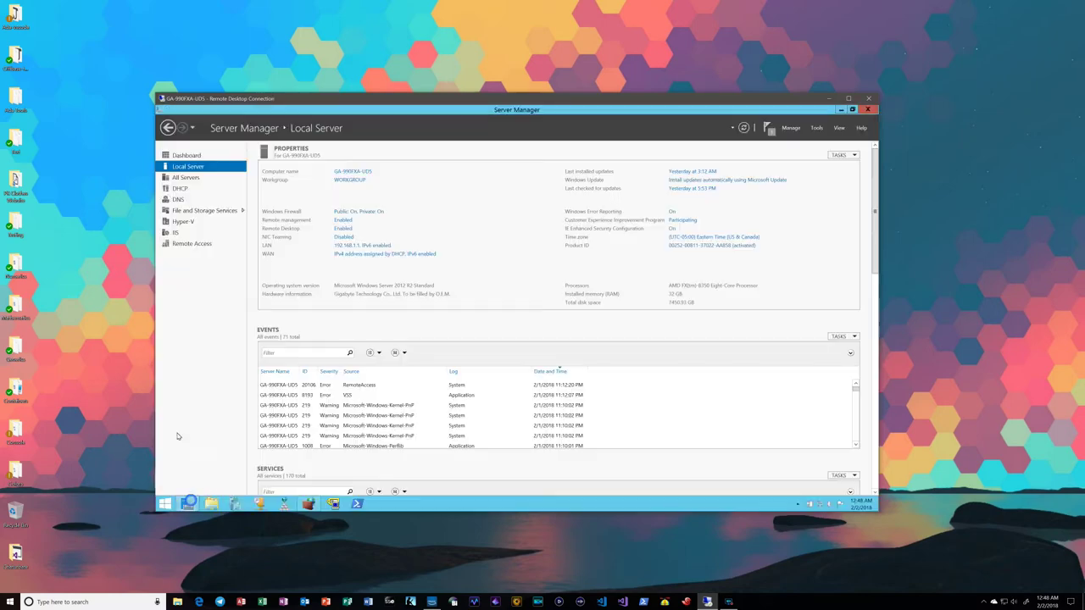
left_click(360, 246)
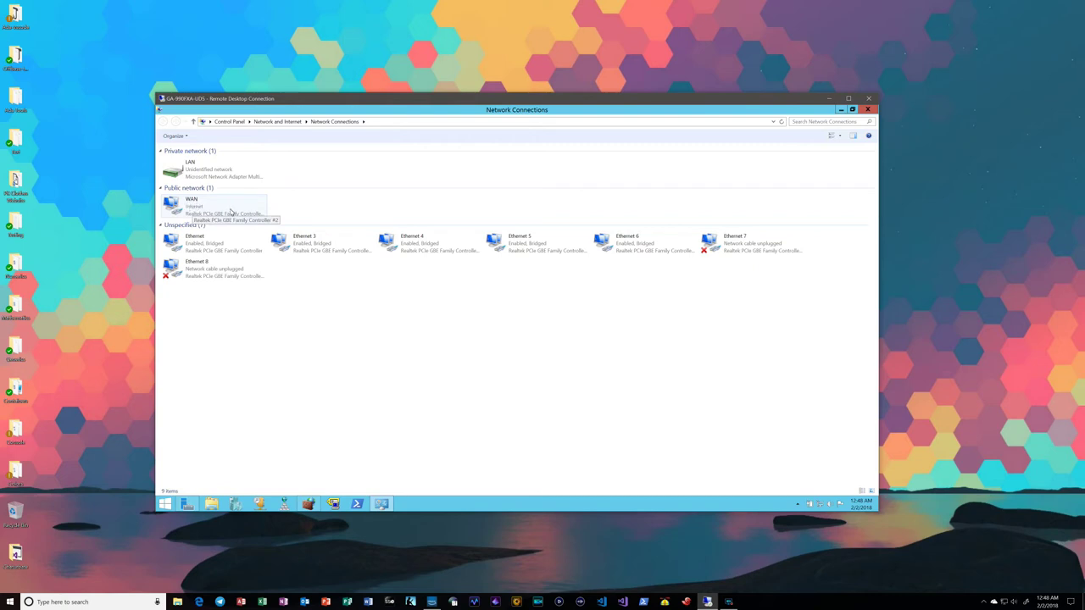
left_click(288, 208)
left_click(542, 299)
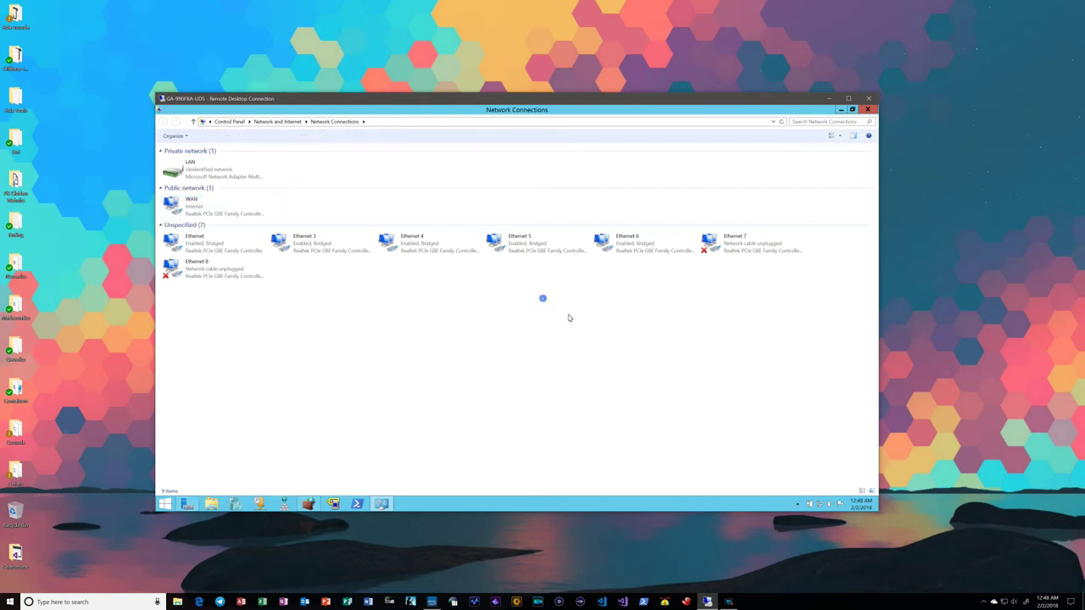
left_click_drag(760, 319, 195, 248)
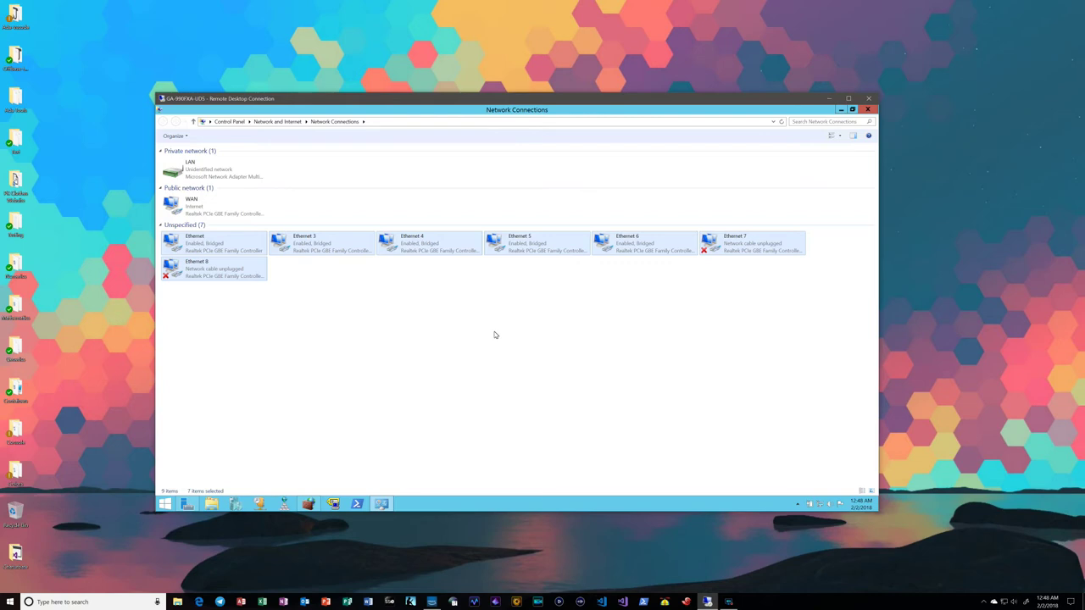
left_click(495, 335)
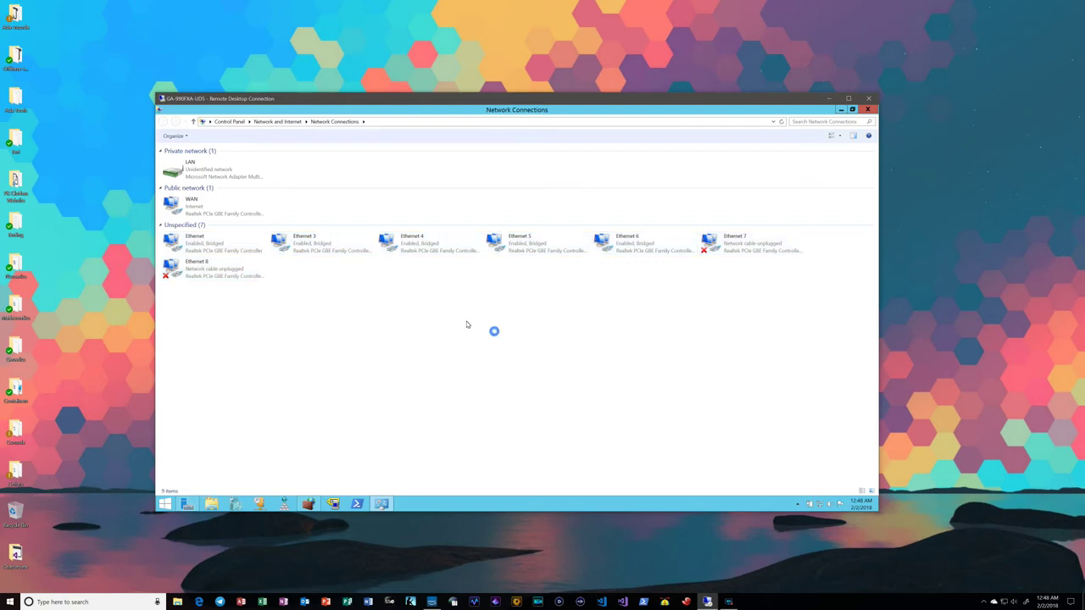
Inspect the Ethernet 7 adapter, the group of unspecified adapters and the LAN bridge, and close Network Connections
left_click(754, 251)
right_click(754, 251)
left_click(559, 340)
left_click(560, 336)
left_click_drag(754, 346, 170, 232)
right_click(207, 173)
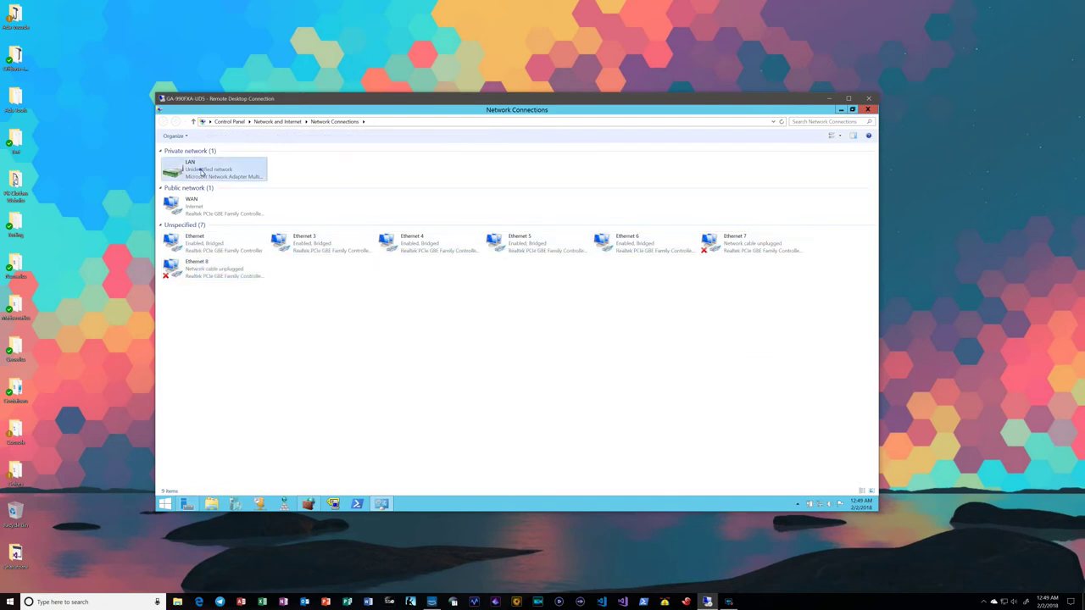
left_click(357, 170)
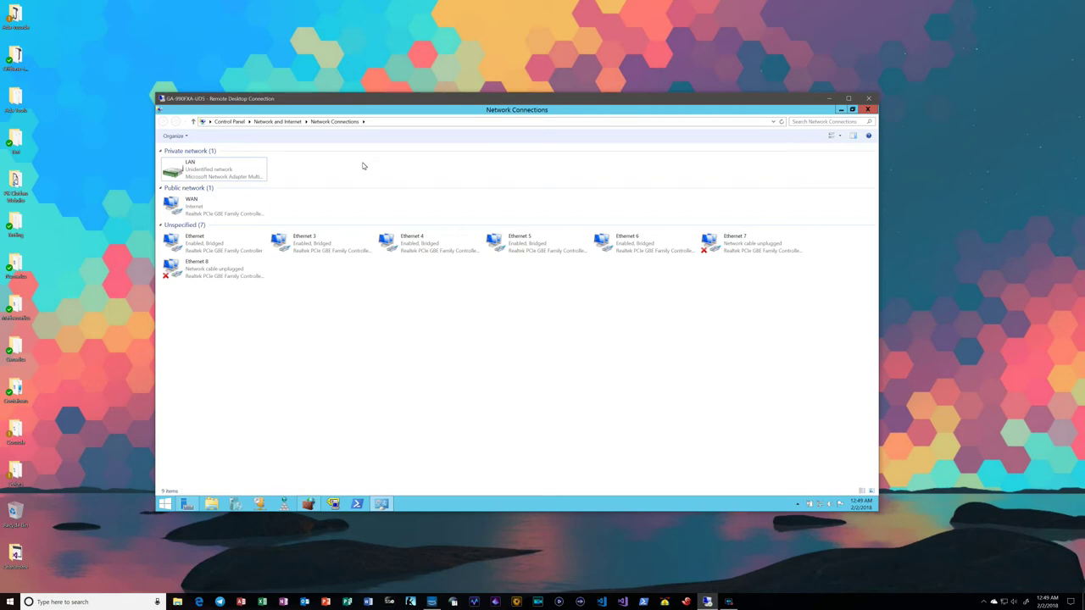
left_click(866, 111)
Open the inbound rules in Windows Firewall with Advanced Security and review them down to the Remote Desktop group
left_click(308, 503)
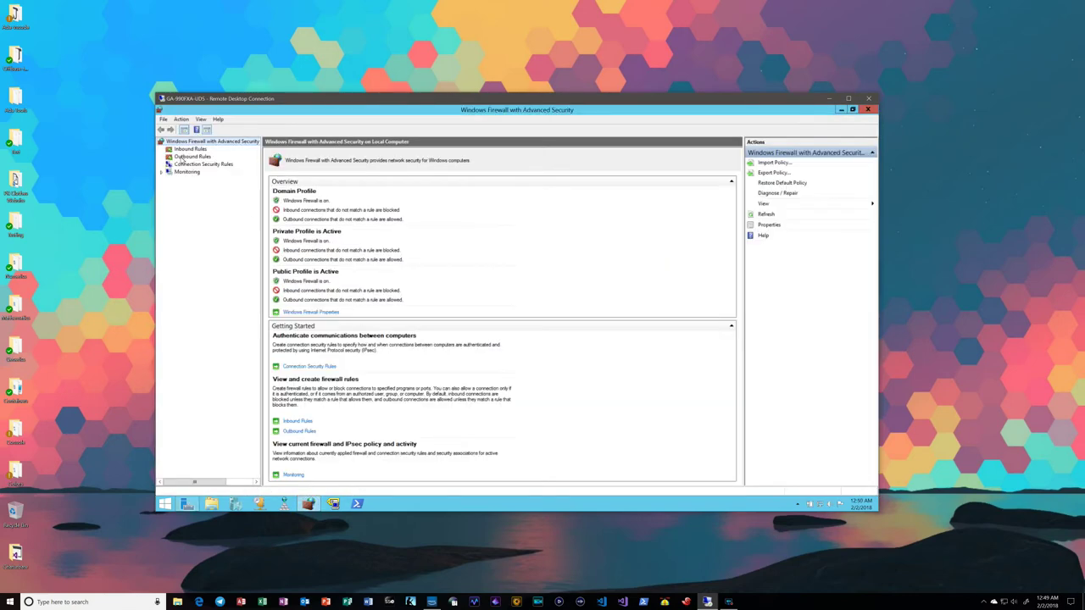
left_click(185, 149)
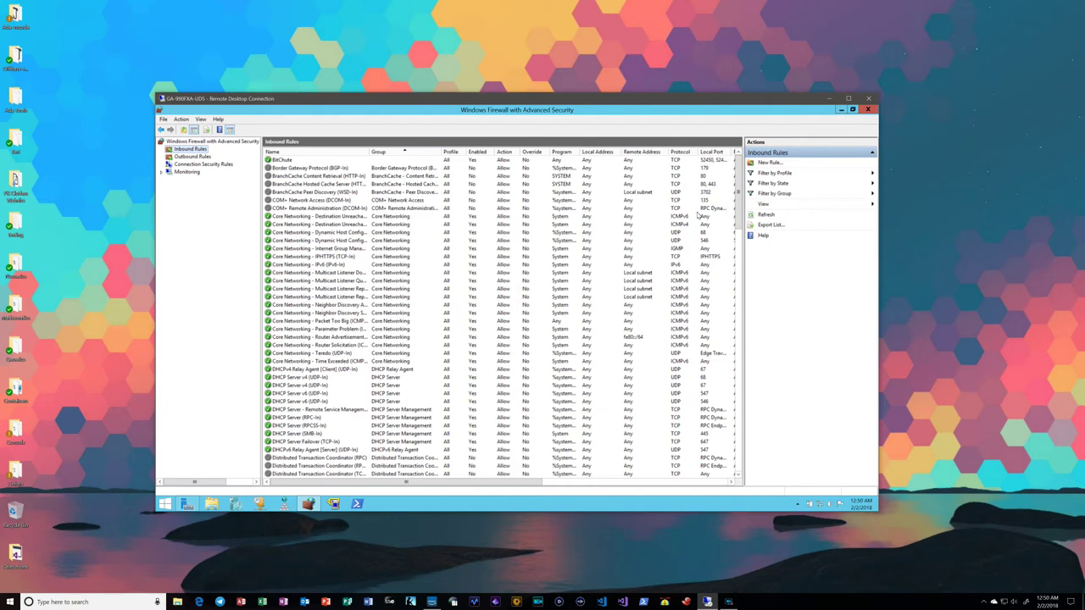
left_click_drag(739, 195, 732, 214)
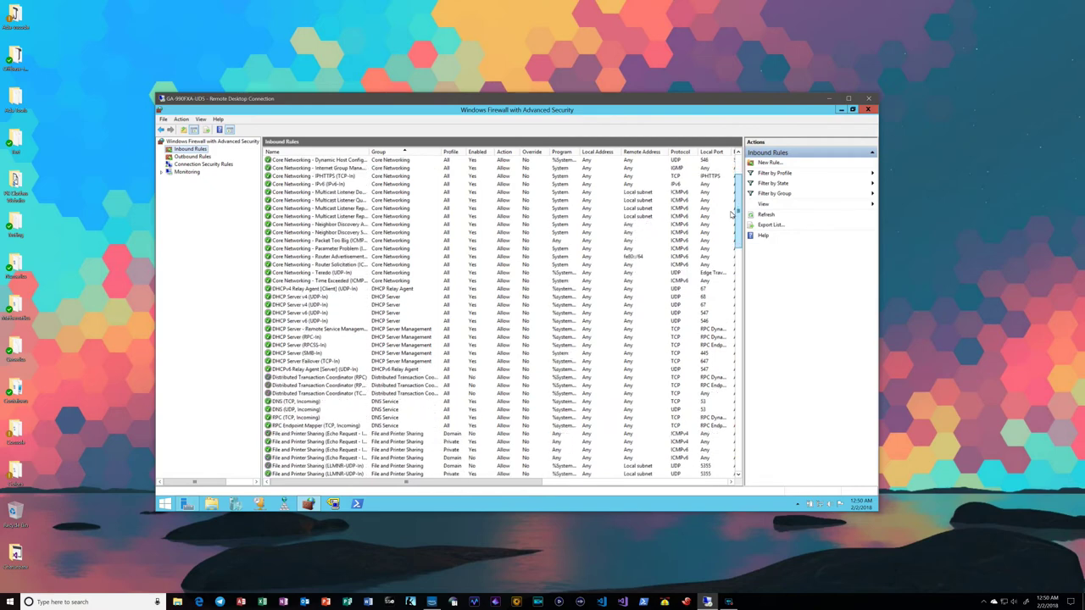
left_click_drag(731, 215, 731, 217)
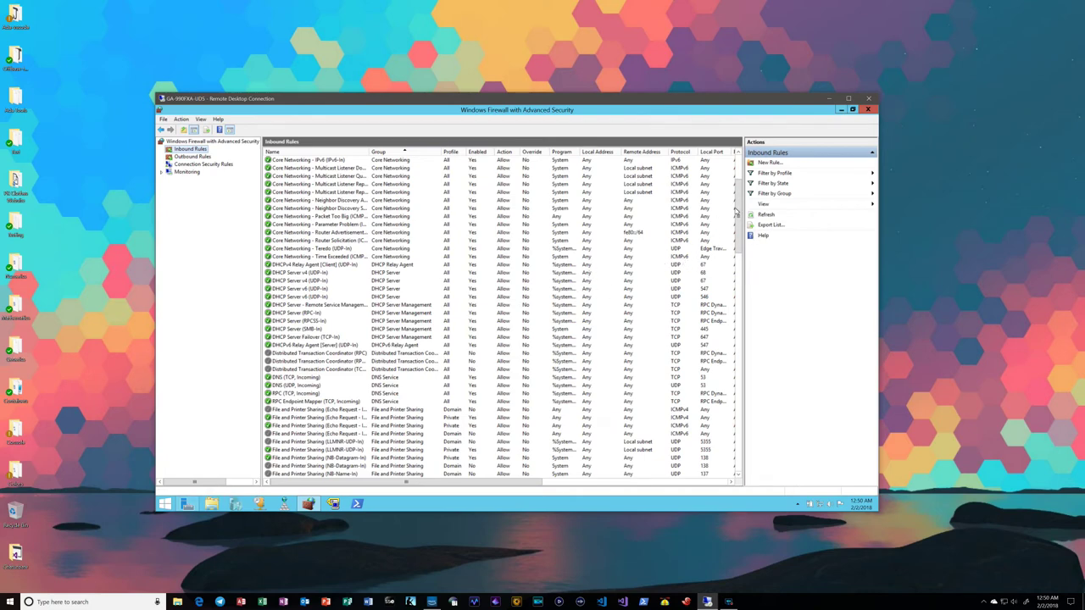
scroll(739, 222, "down", 2)
left_click_drag(739, 223, 740, 340)
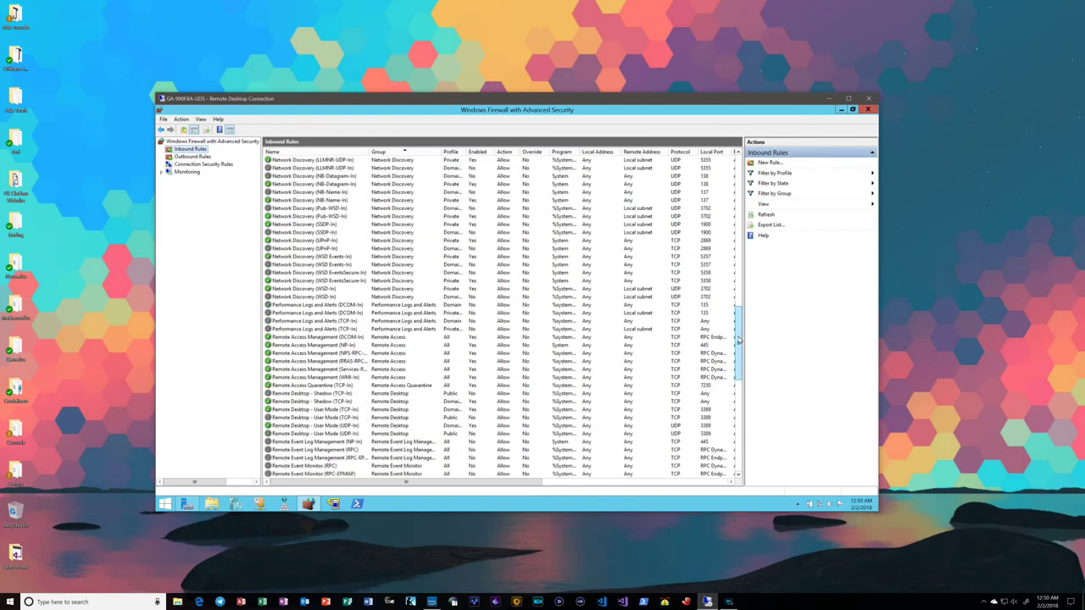
mouse_move(738, 337)
left_mouse_down()
mouse_move(741, 320)
mouse_move(746, 341)
left_mouse_up()
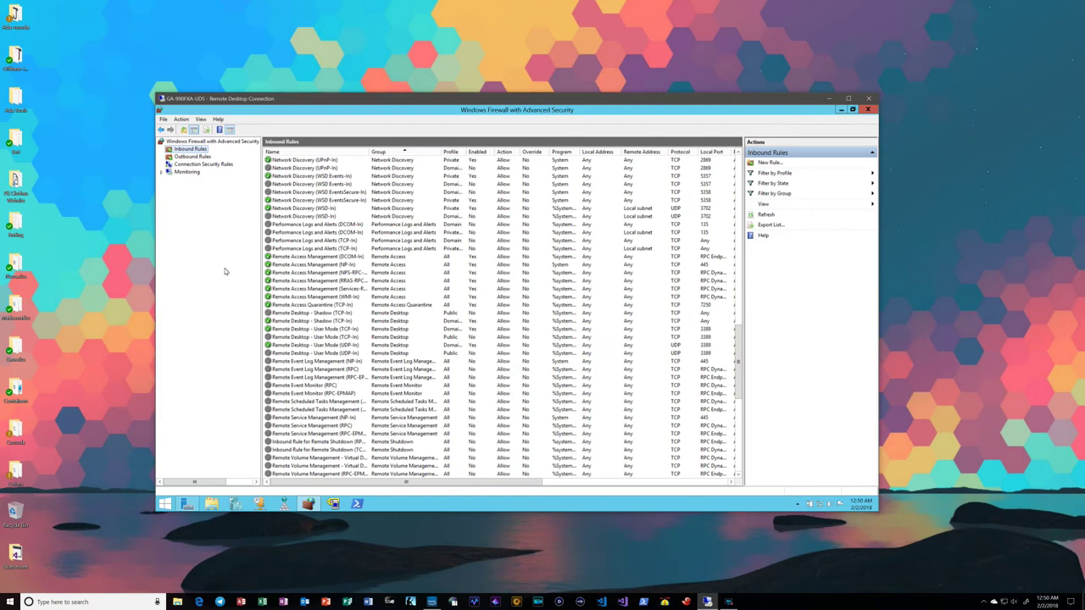
Check the scope and network profiles of the enabled Remote Desktop - Shadow (TCP-In) rule and leave it without saving changes
double_click(319, 324)
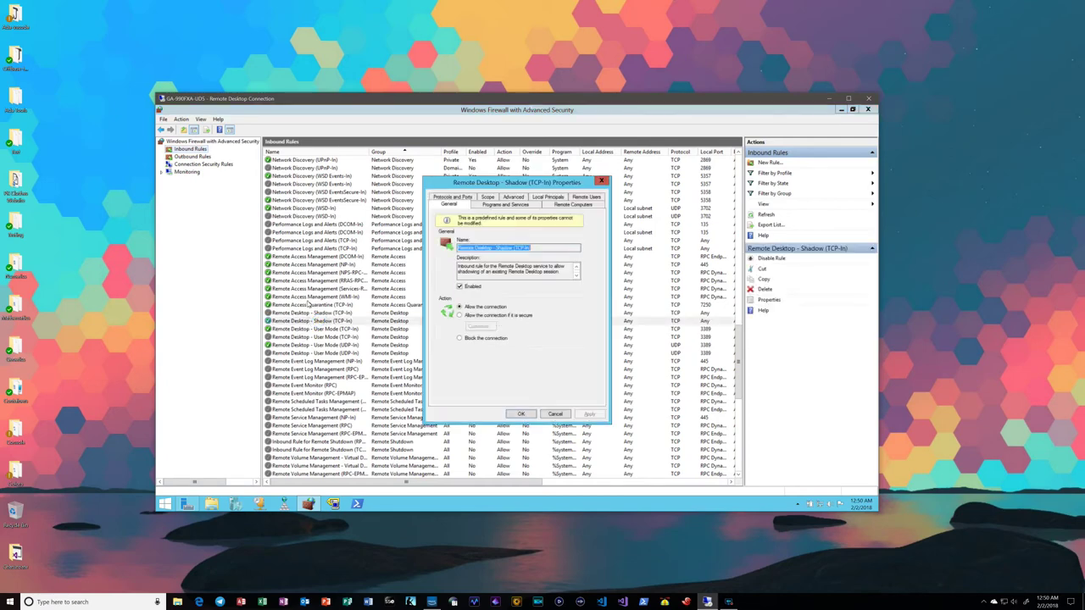
left_click(489, 198)
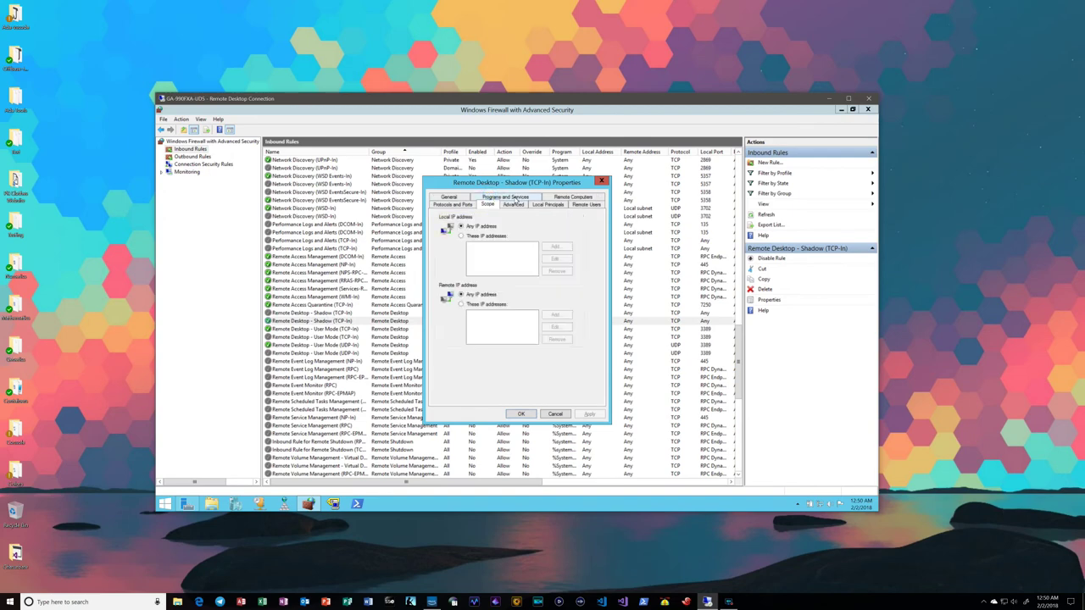
left_click(513, 204)
left_click(461, 246)
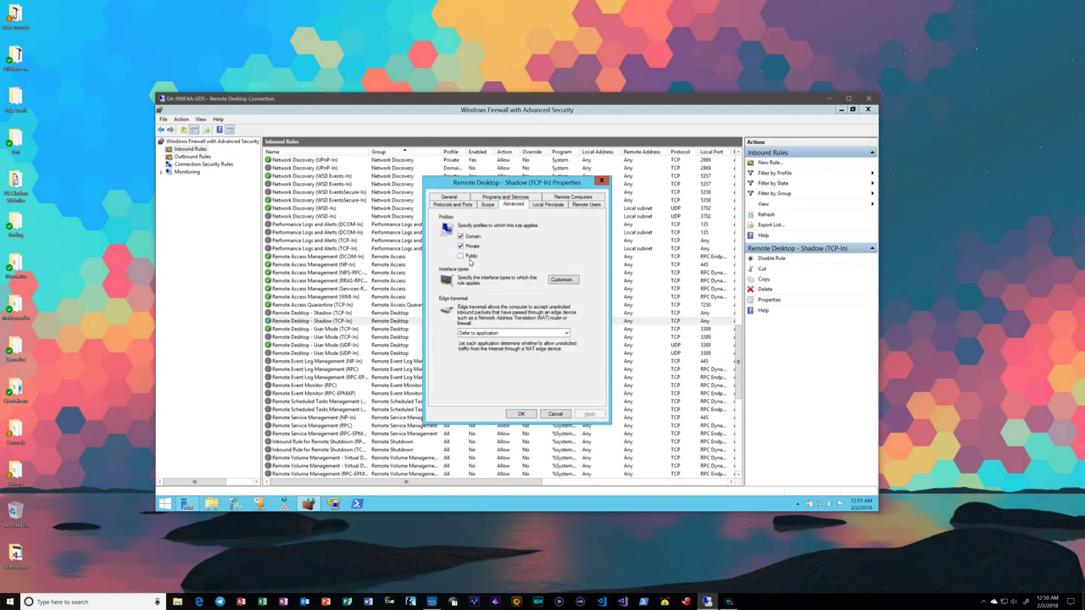
left_click(549, 415)
Check which network profiles the enabled Remote Desktop - User Mode TCP-In and UDP-In rules apply to
left_click(301, 330)
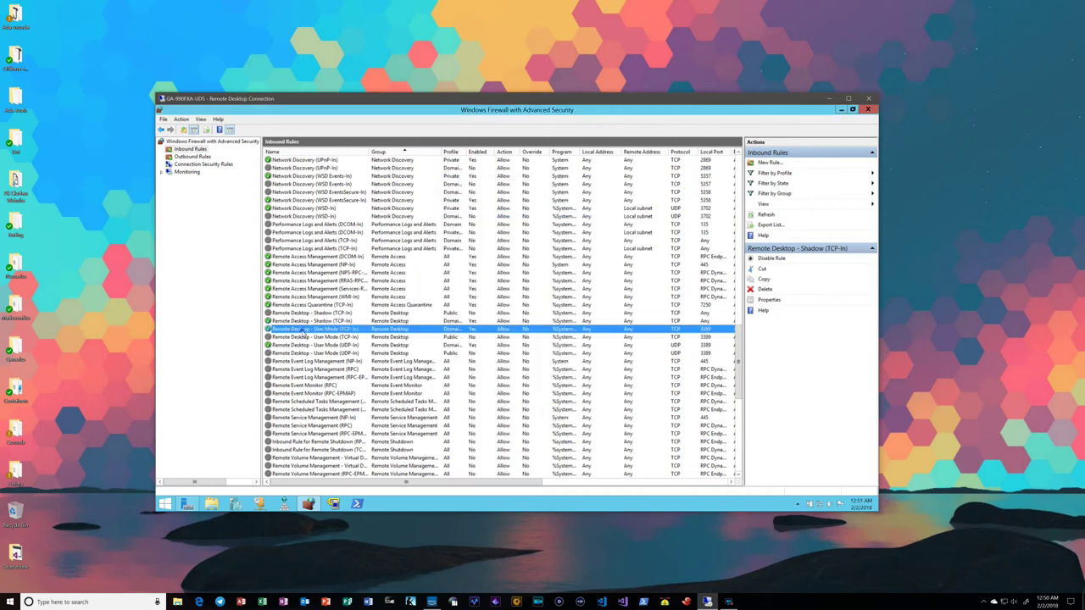
double_click(301, 330)
left_click(513, 205)
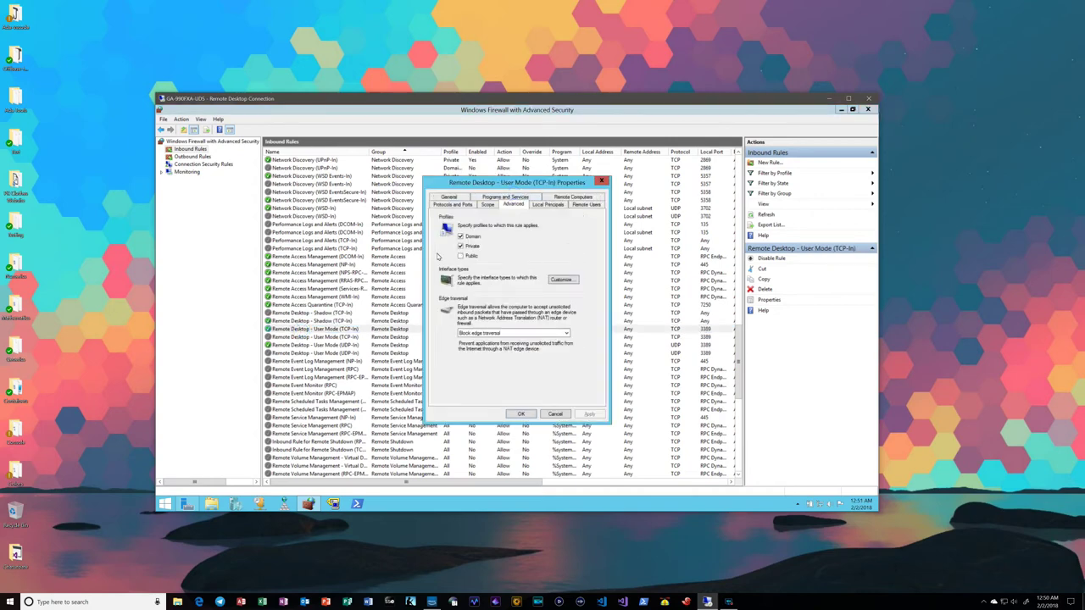
left_click(550, 415)
left_click(339, 345)
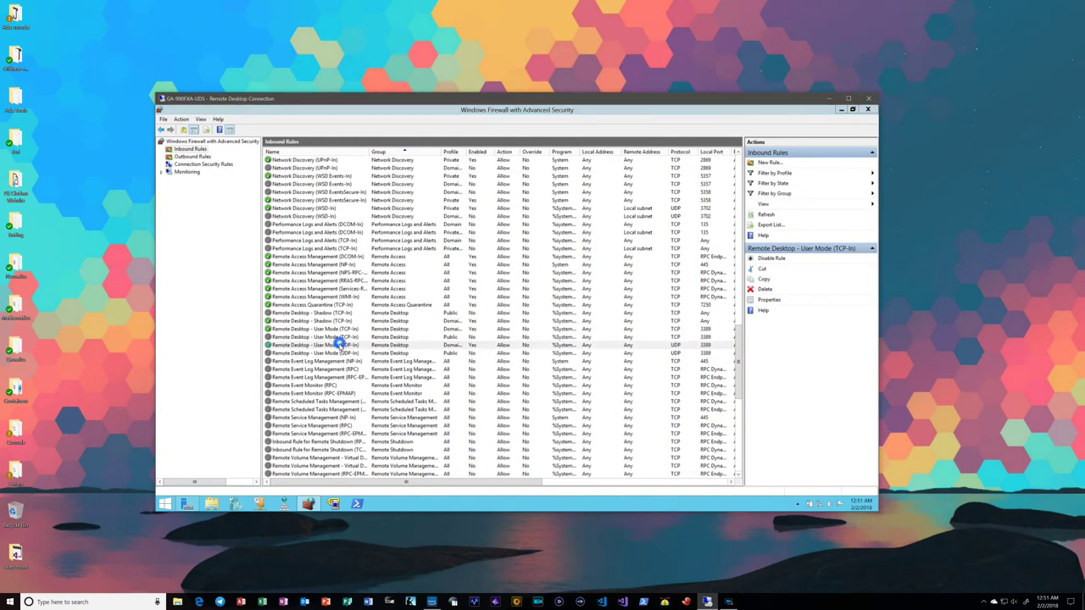
double_click(339, 345)
left_click(513, 204)
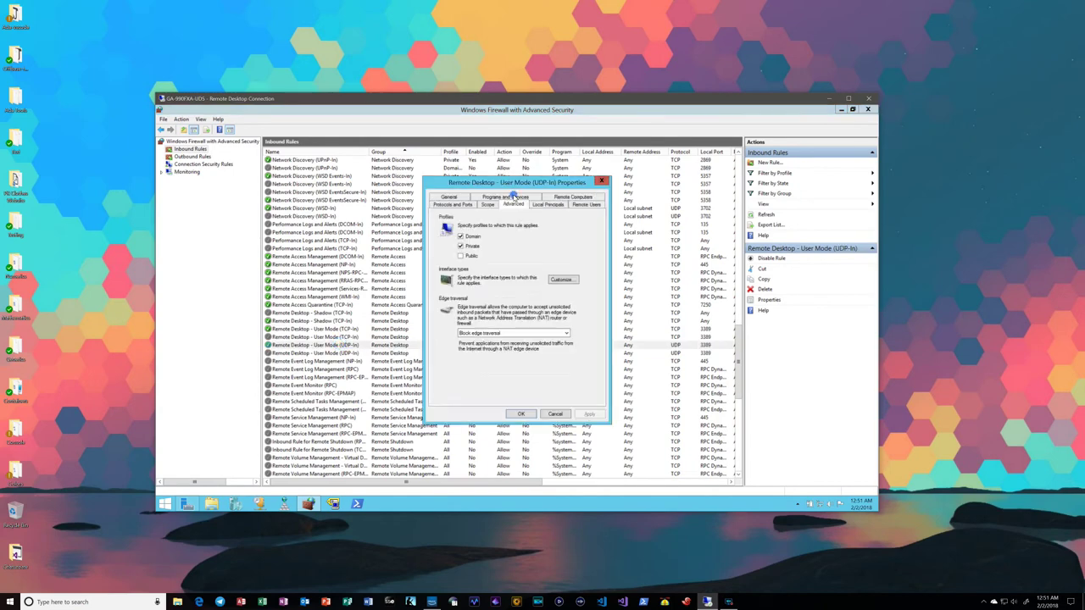
left_click(552, 414)
Remove the Public profile from the Windows Internet Naming Service (WINS) NB-Name UDP inbound rule on port 137
scroll(452, 388, "down", 6)
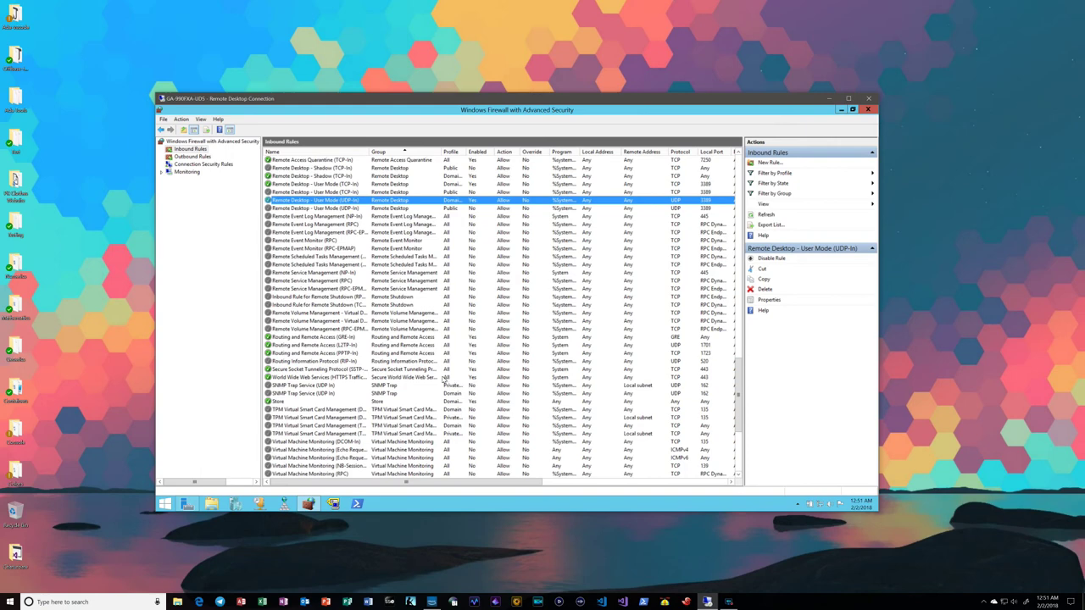
scroll(442, 381, "down", 7)
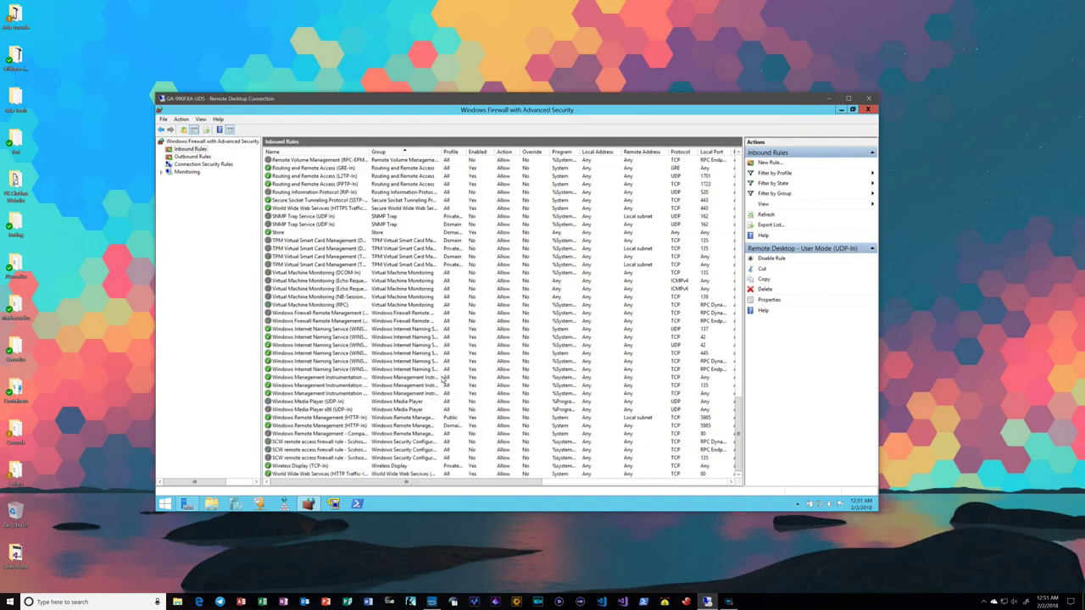
double_click(298, 331)
left_click(513, 204)
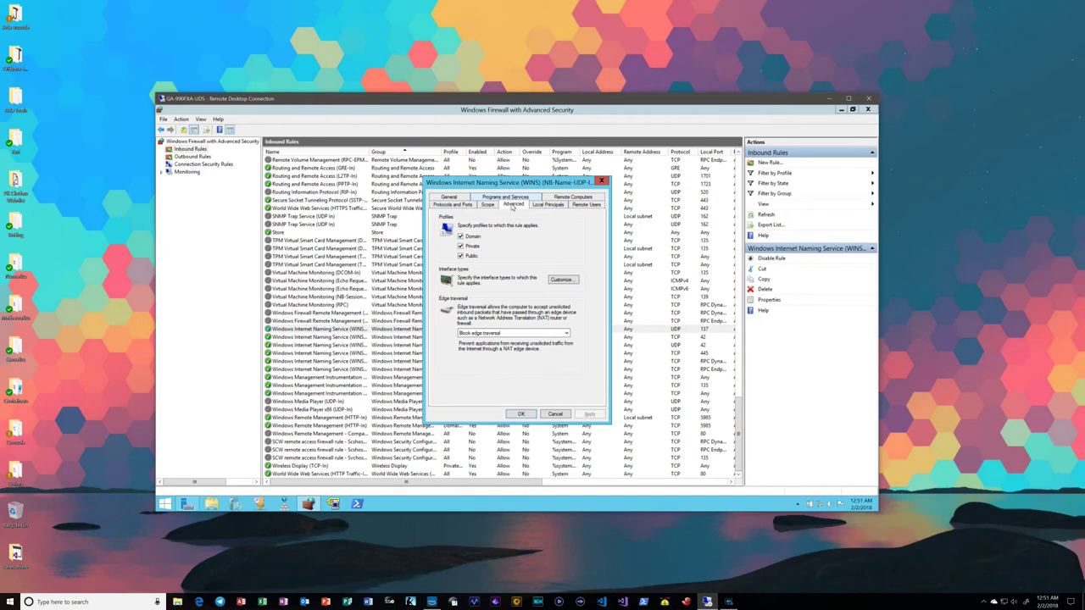
left_click(461, 256)
left_click(588, 413)
left_click(520, 414)
Remove the Public profile from the Windows Internet Naming Service (WINS) (TCP-In) rule on port 42
left_click(326, 338)
double_click(326, 338)
left_click(513, 204)
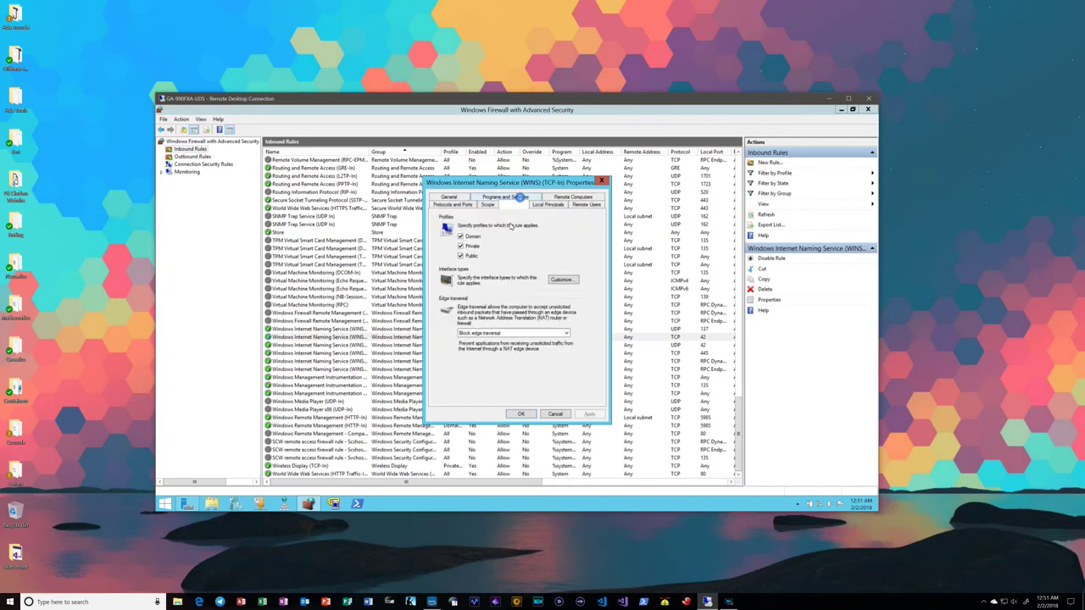
left_click(461, 256)
left_click(588, 413)
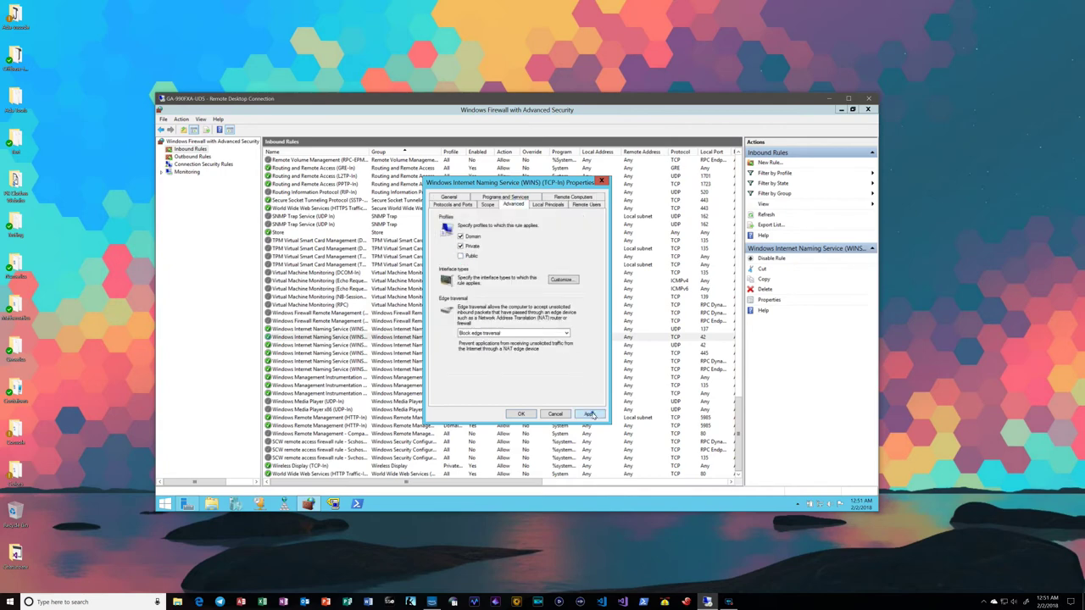
left_click(520, 414)
Remove the Public profile from the Windows Internet Naming Service (WINS) (UDP-In) rule and apply the change
double_click(322, 345)
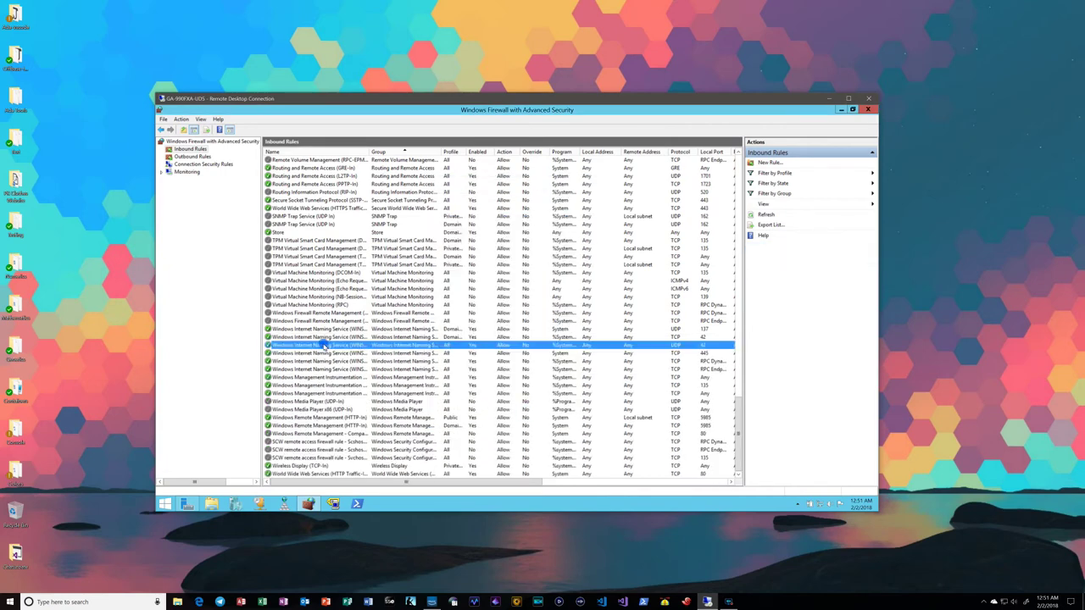
left_click(514, 197)
left_click(461, 256)
left_click(599, 413)
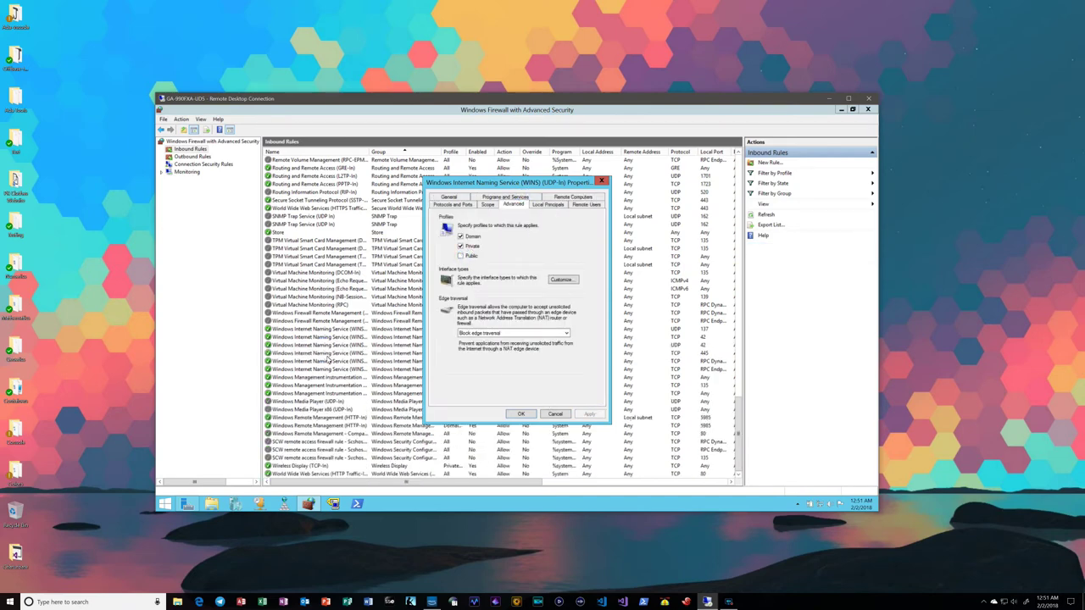
Remove the Public profile from the Windows Internet Naming Service (WINS) - Remote Management inbound rule on TCP port 445
left_click(517, 413)
double_click(352, 352)
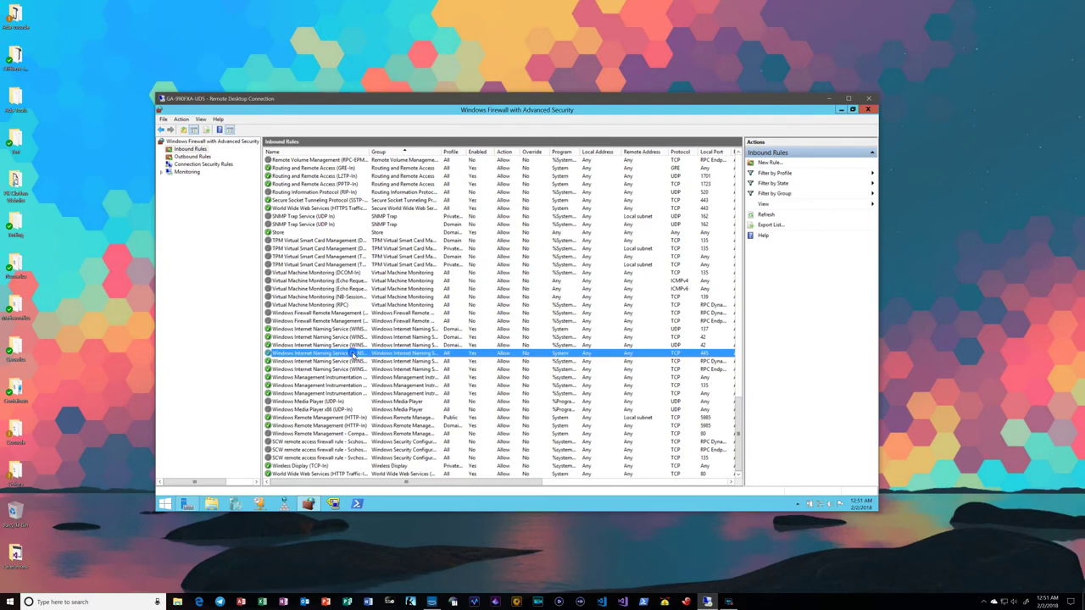
left_click(511, 196)
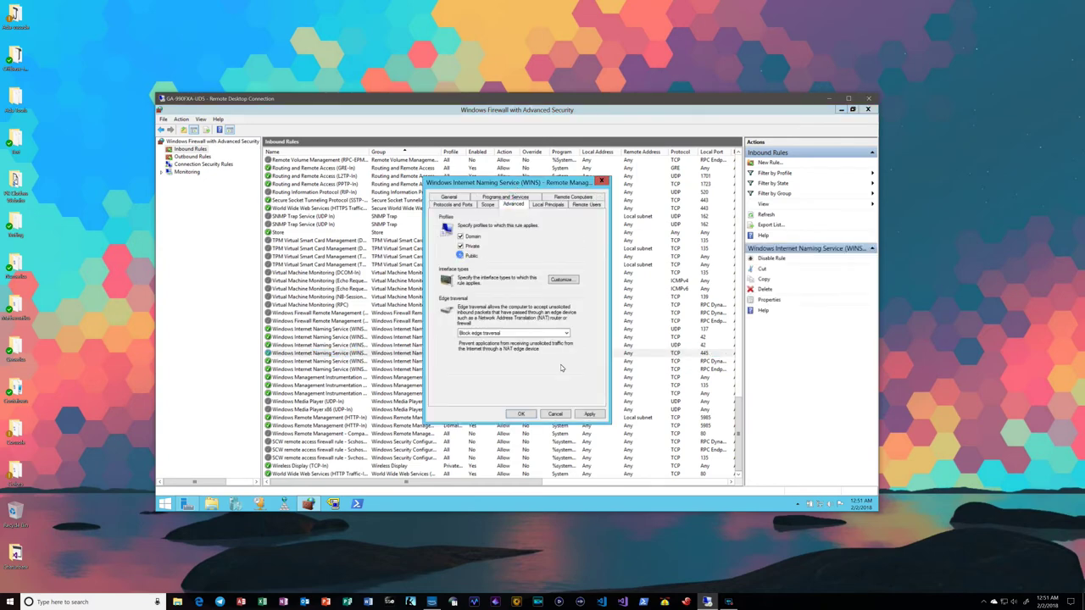
left_click(461, 256)
left_click(523, 414)
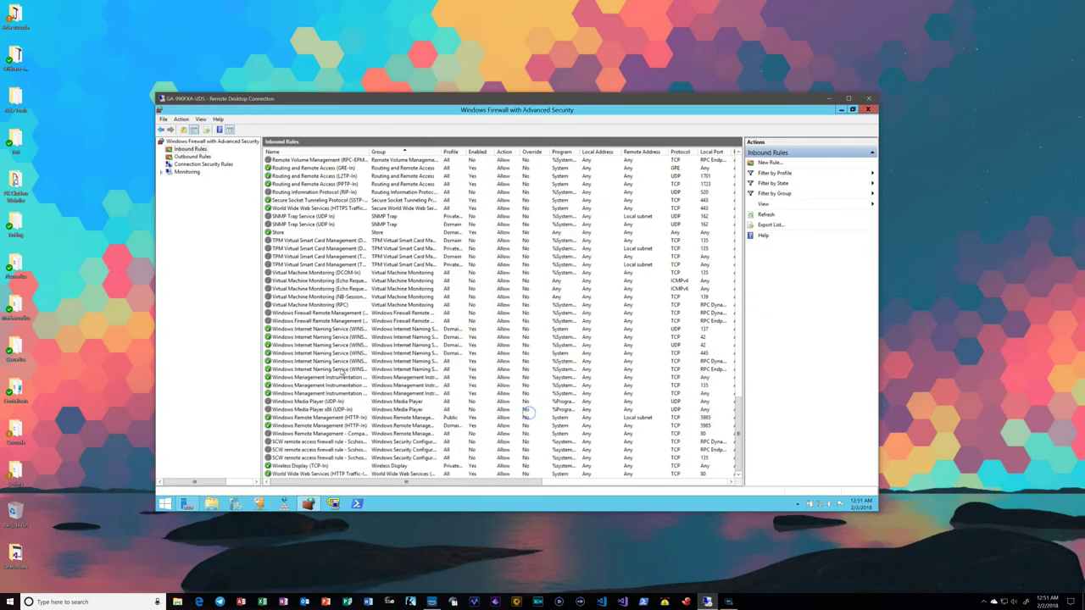
Remove the Public profile from the WINS Remote Management inbound rule using RPC Dynamic ports, and recheck its profiles
double_click(335, 361)
left_click(523, 196)
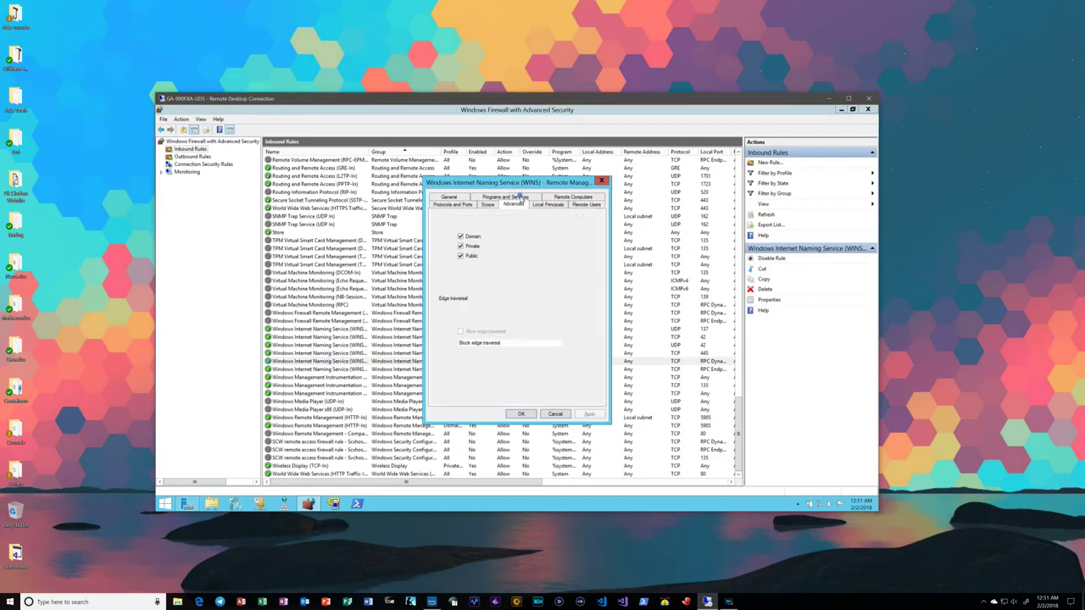
left_click(461, 256)
left_click(589, 414)
left_click(521, 414)
double_click(335, 362)
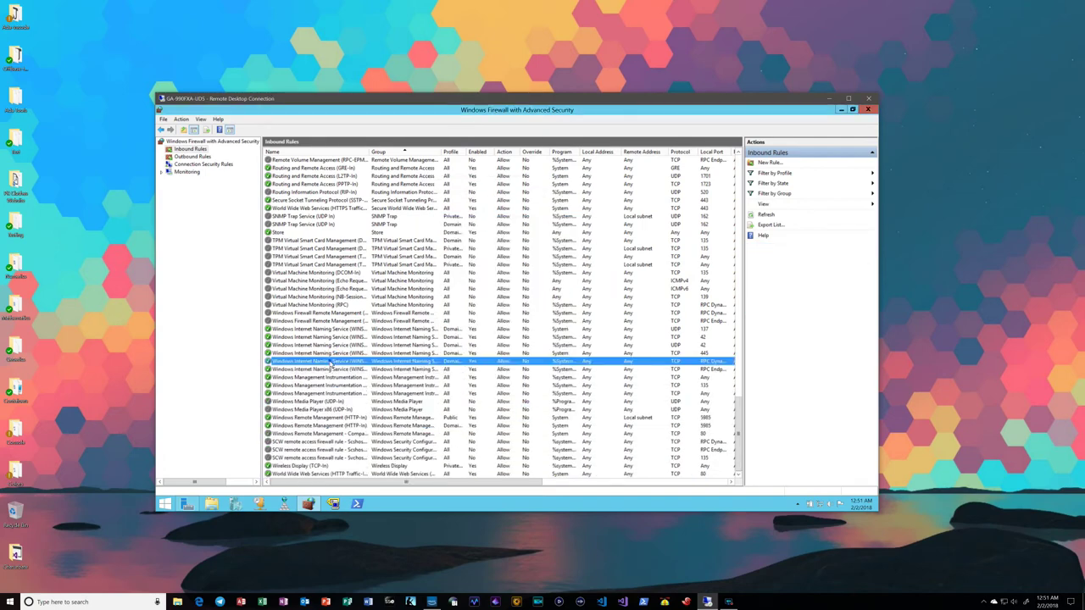
left_click(513, 197)
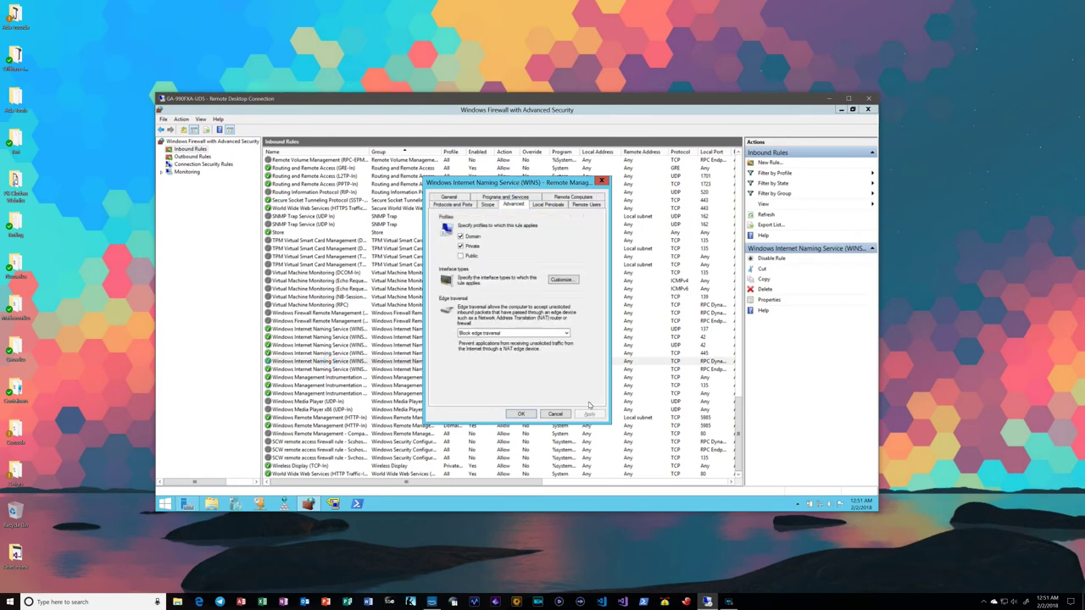
left_click(521, 414)
Remove the Public profile from the WINS Remote Management inbound rule that uses the RPC Endpoint Mapper port
double_click(326, 371)
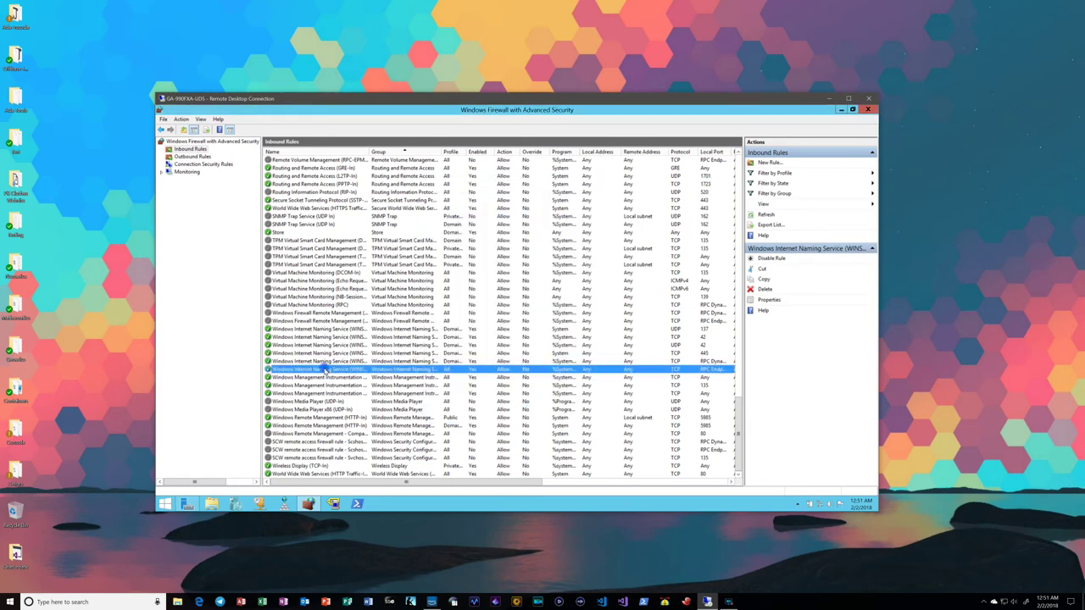
left_click(513, 197)
left_click(461, 255)
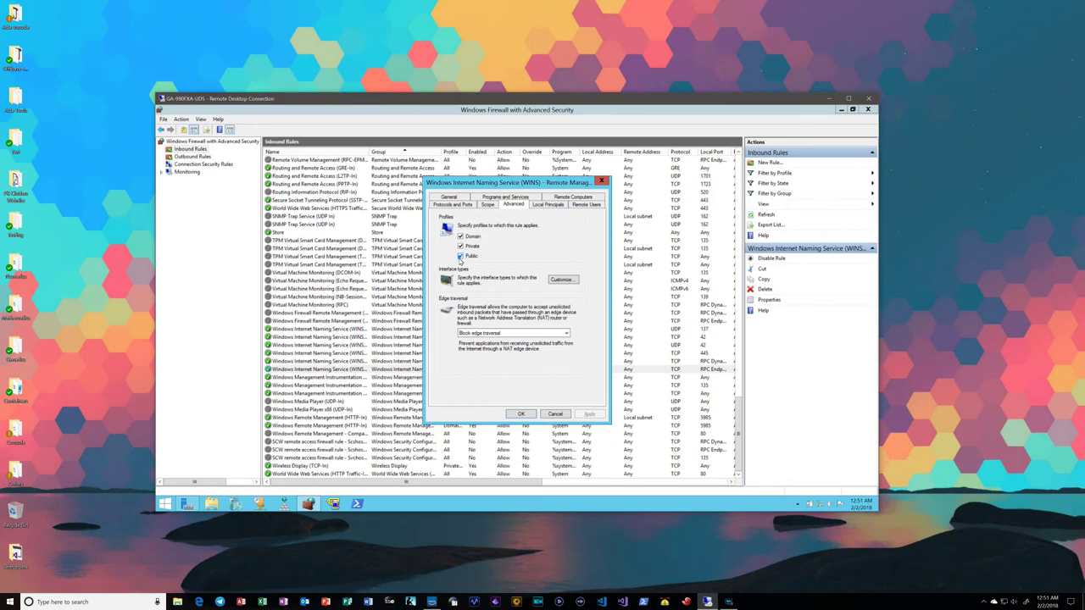
left_click(521, 414)
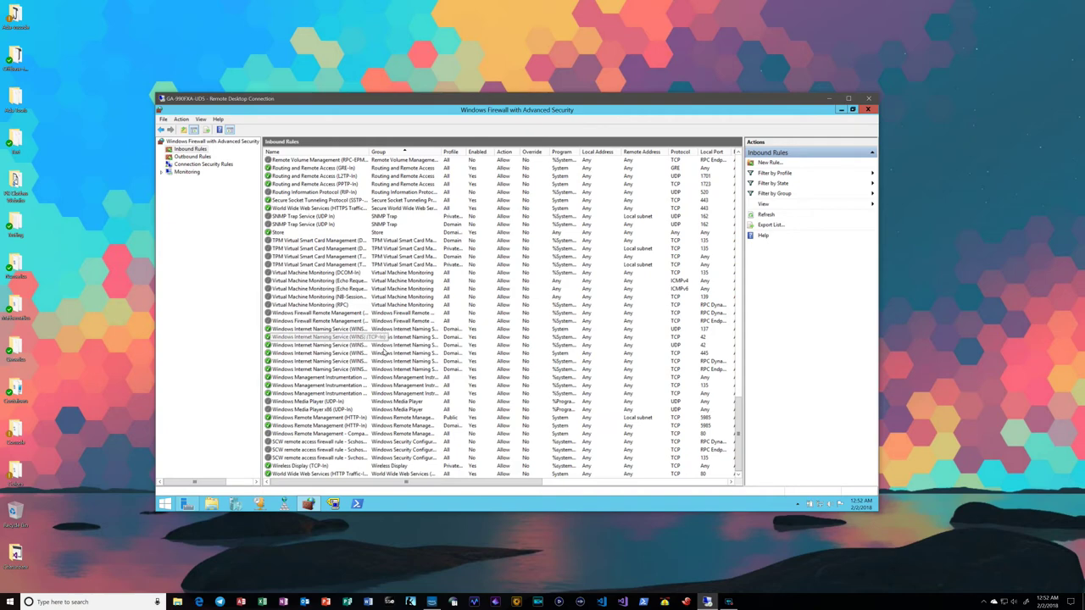
Remove the Public profile from the Wireless Display (TCP-In) rule, accepting that its unsupported properties are overwritten
double_click(301, 466)
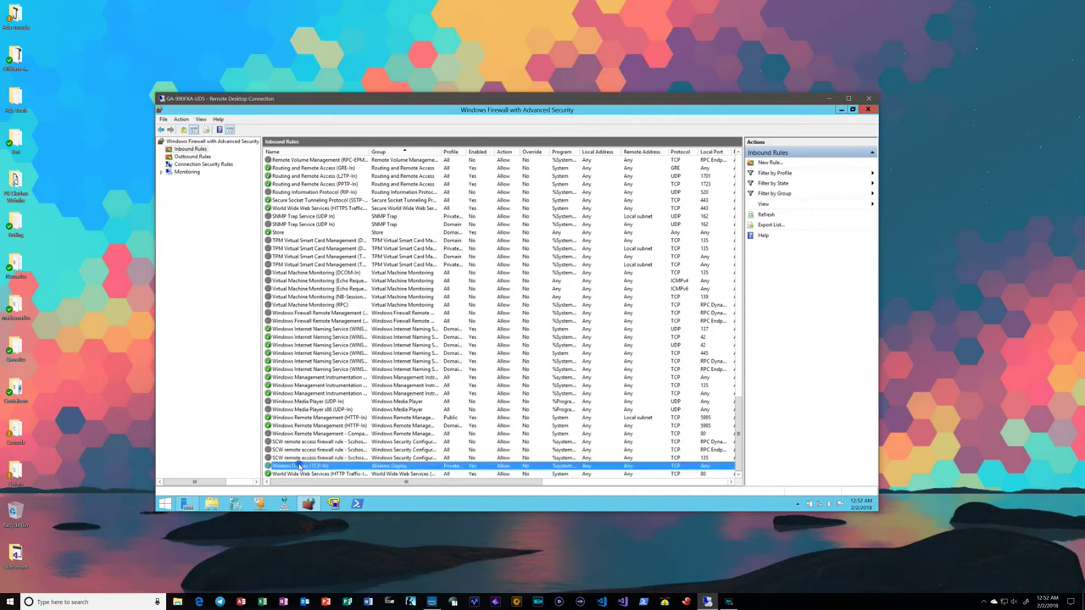
left_click(506, 197)
left_click(461, 255)
left_click(588, 414)
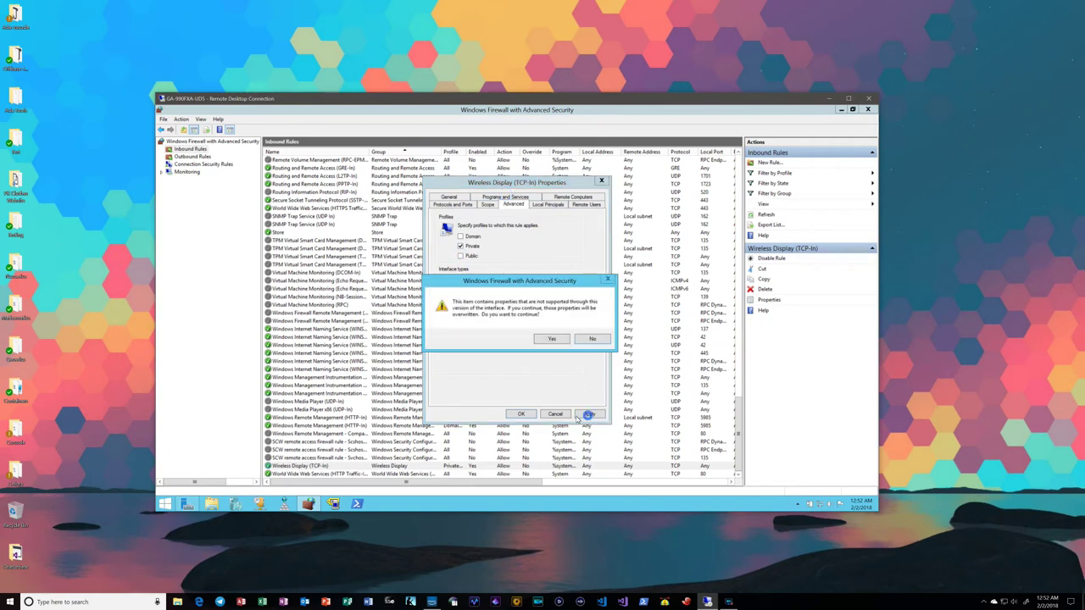
left_click(550, 339)
left_click(523, 414)
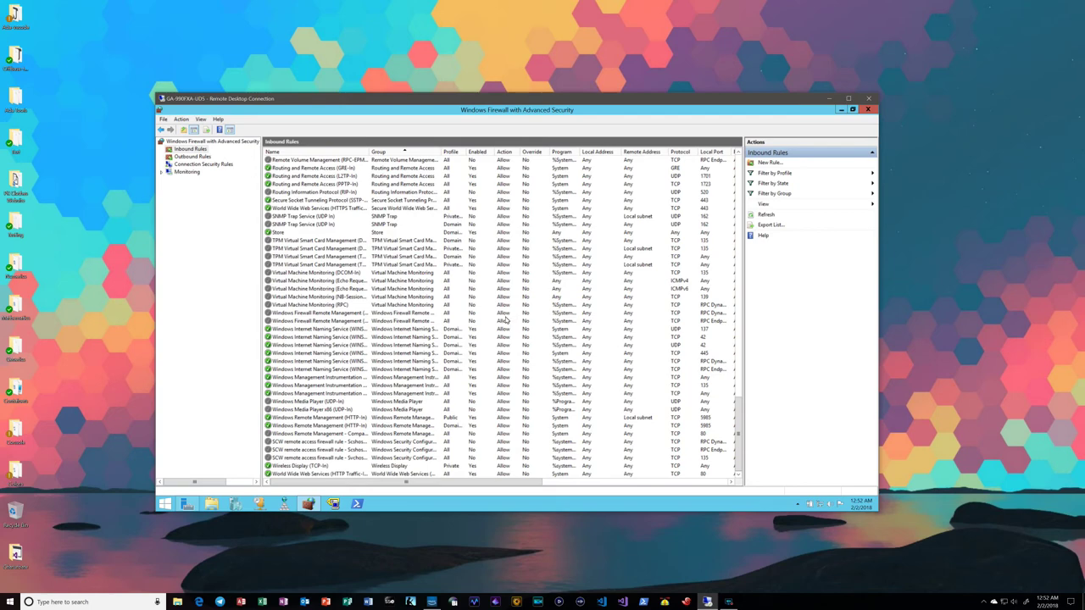
Look through the inbound rules and examine the BitChute rule's profiles, protocol and local ports without changing it
scroll(506, 319, "up", 20)
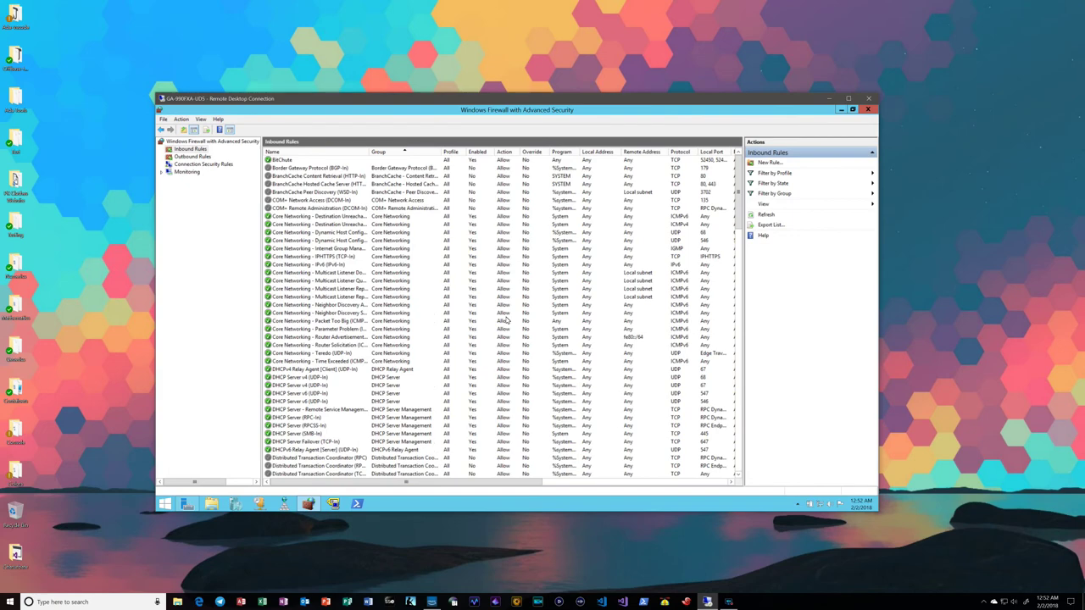
scroll(506, 319, "down", 6)
scroll(506, 318, "up", 6)
scroll(506, 319, "down", 3)
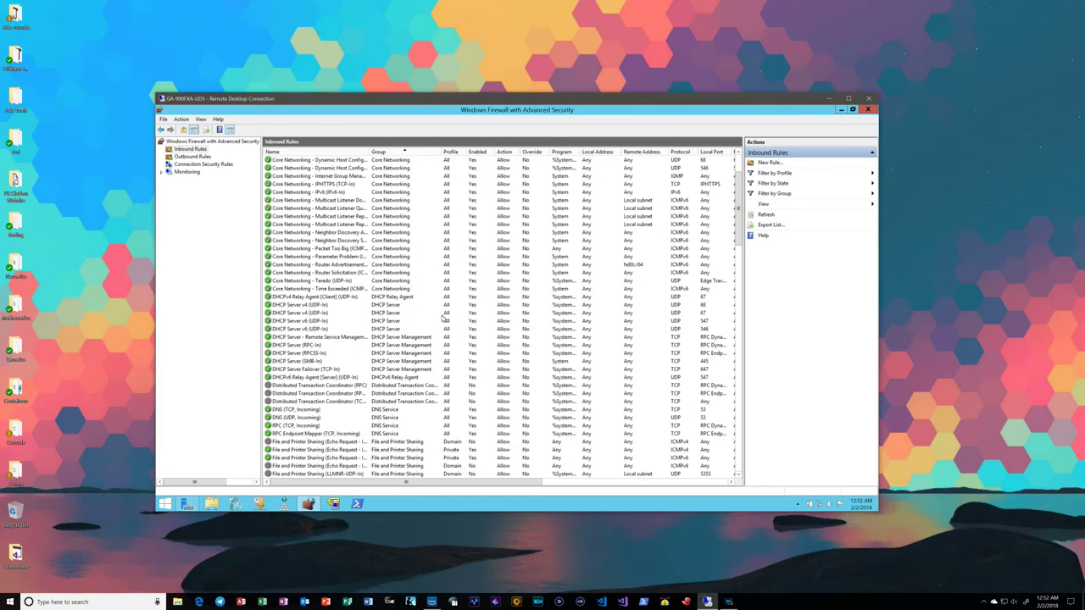
scroll(442, 317, "up", 3)
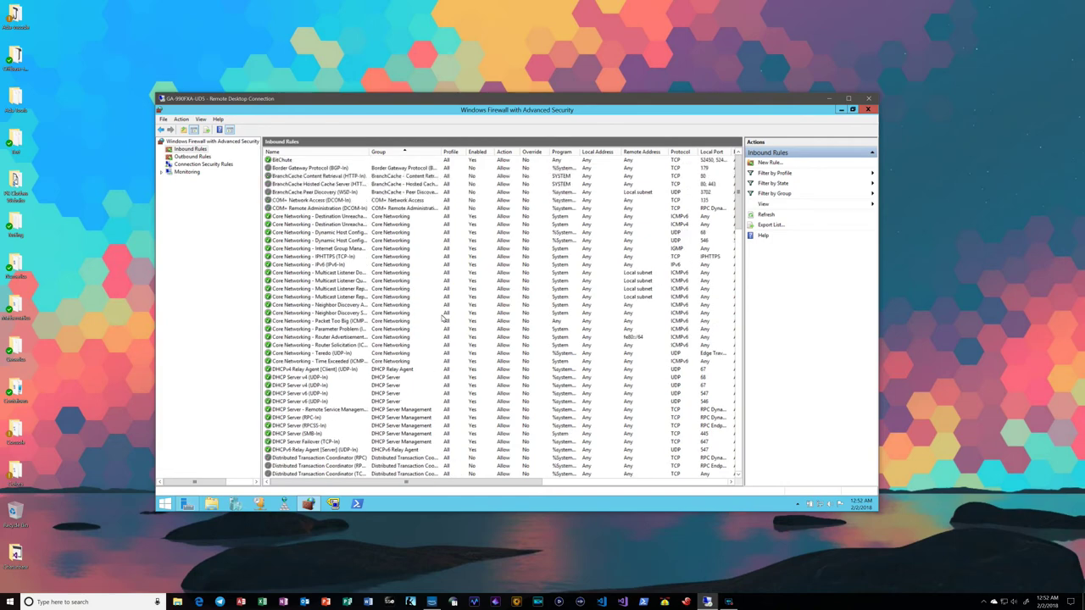
double_click(281, 160)
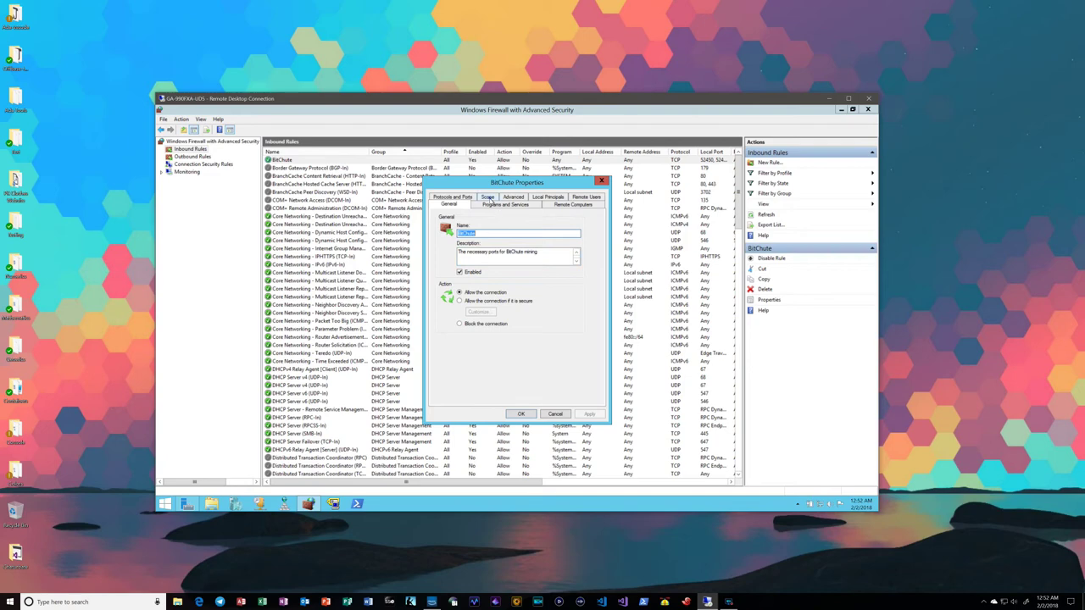
left_click(489, 197)
left_click(514, 204)
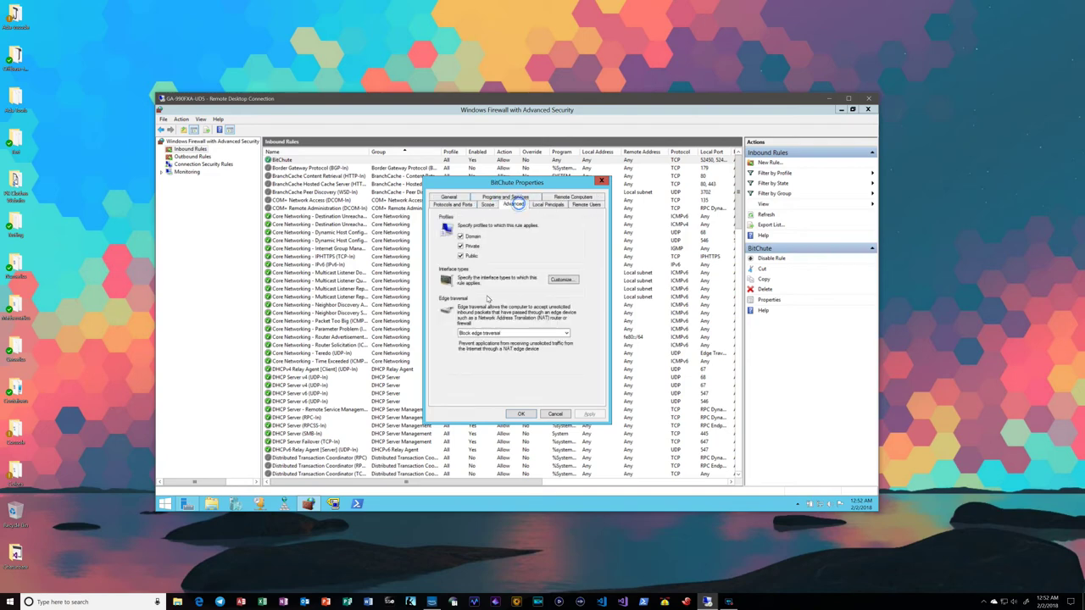
left_click(454, 198)
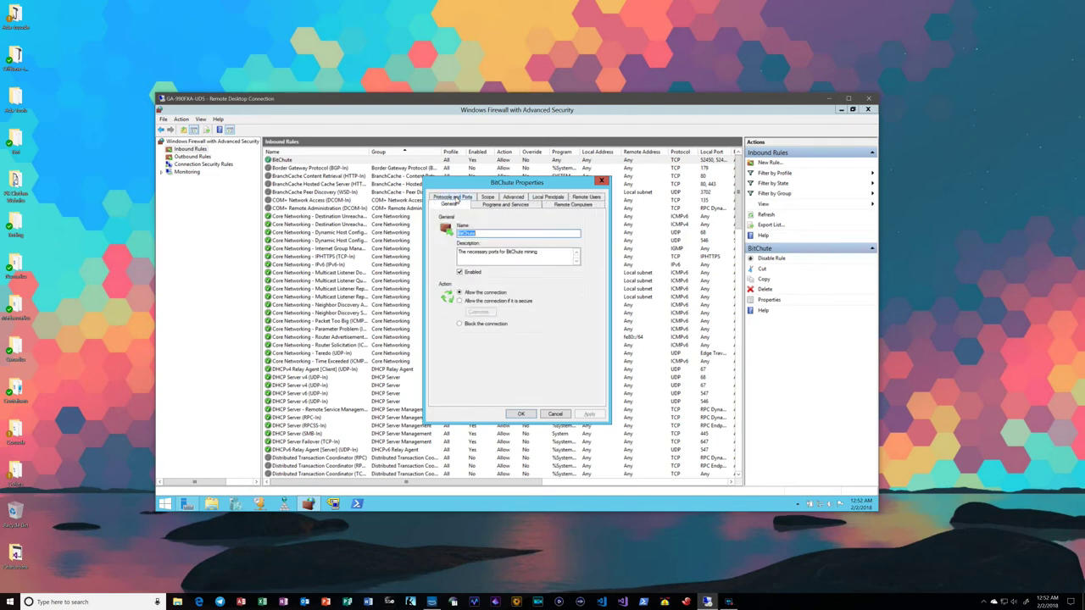
left_click(455, 197)
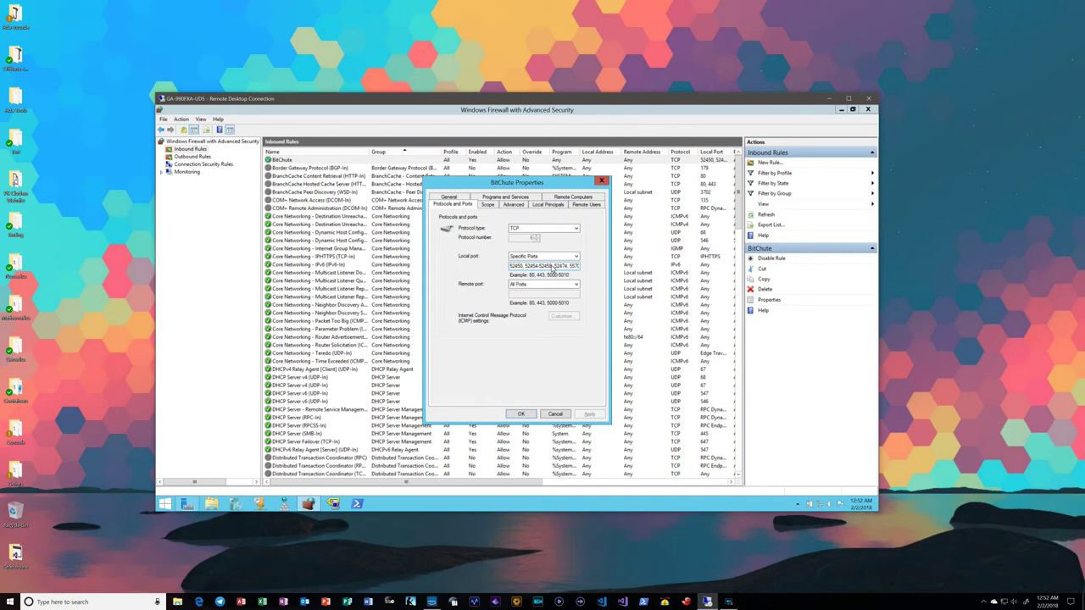
left_click(555, 414)
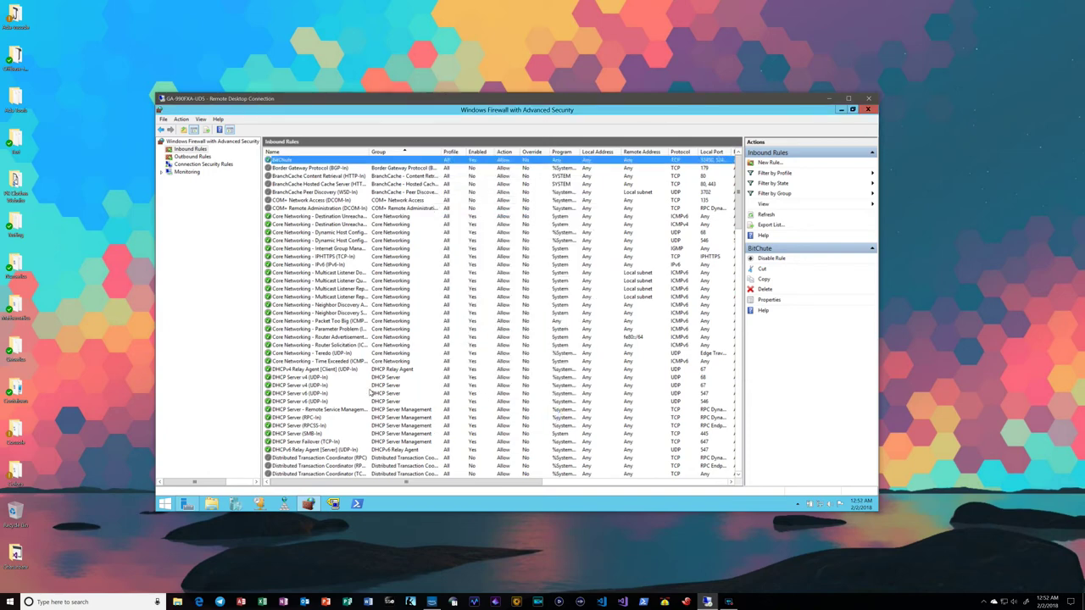
Examine the ports and program of the Windows Media Player (UDP-In) rule, leave it unchanged and return to the start of the rules
scroll(370, 393, "down", 6)
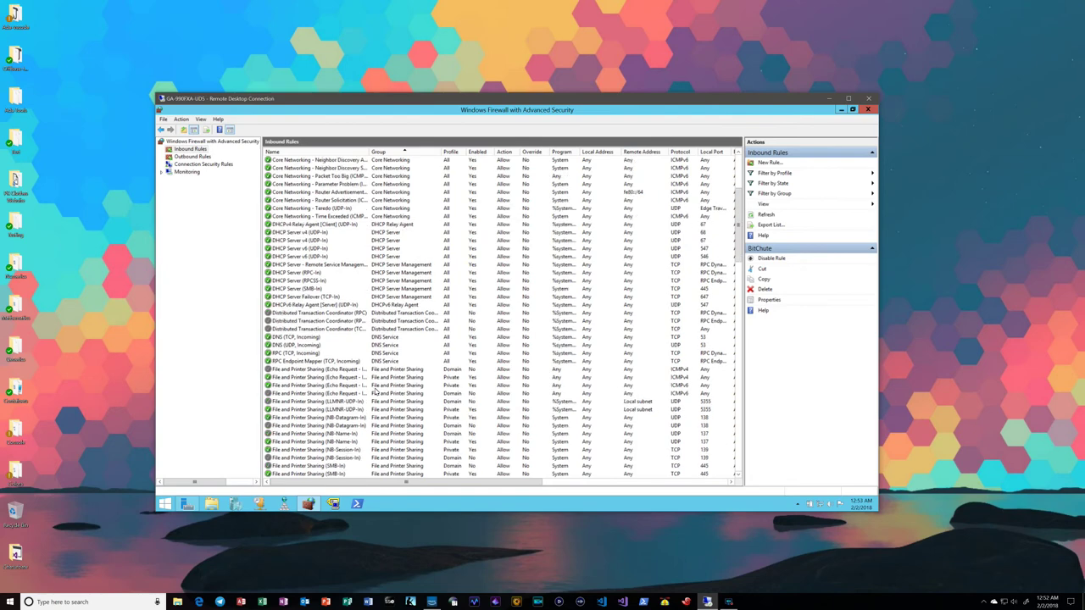
scroll(376, 391, "down", 20)
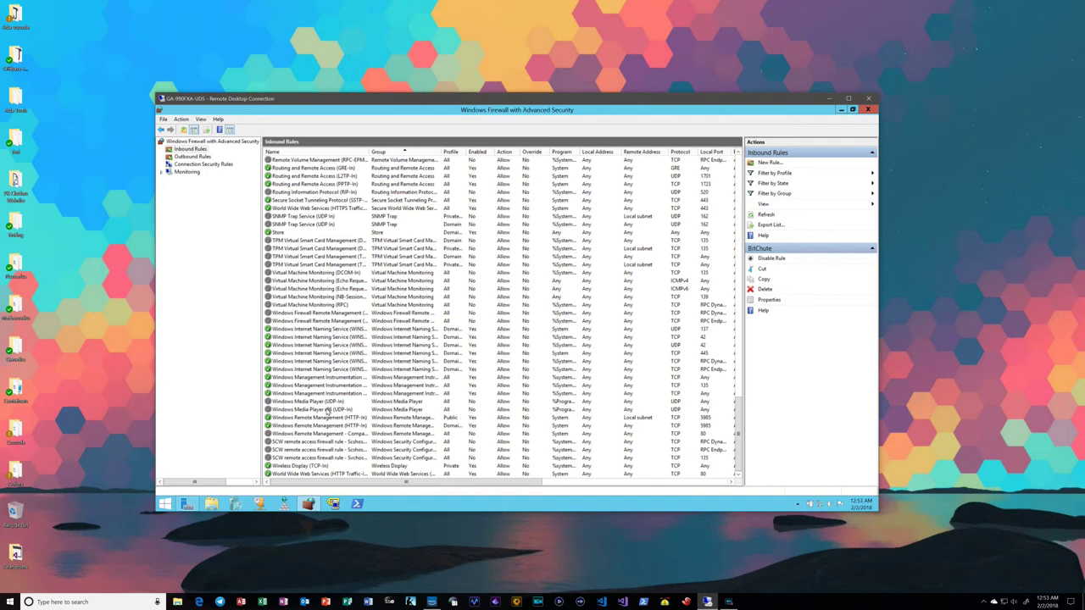
double_click(339, 404)
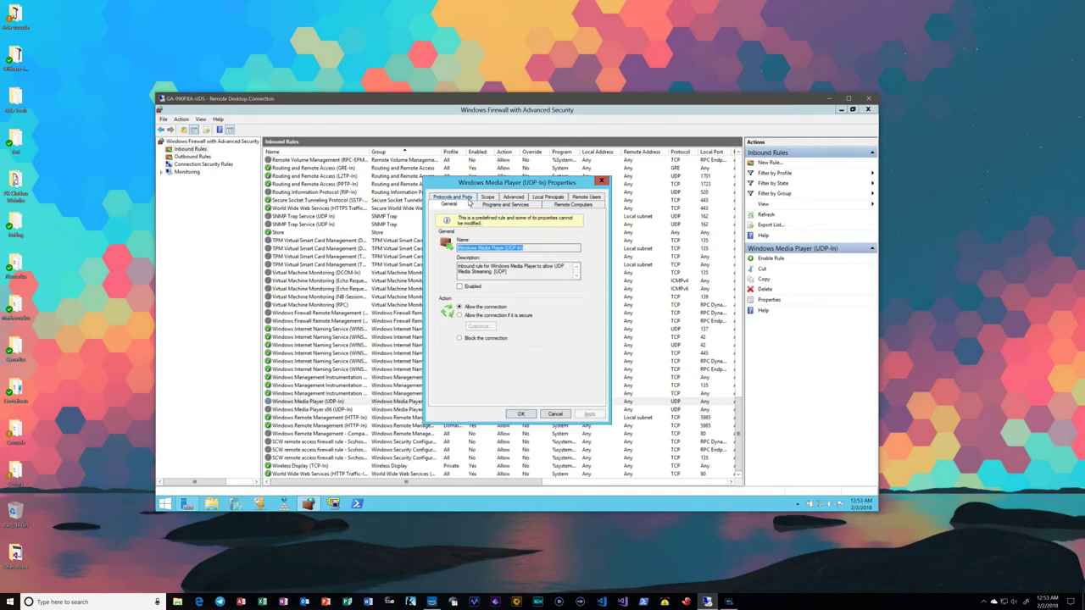
left_click(453, 197)
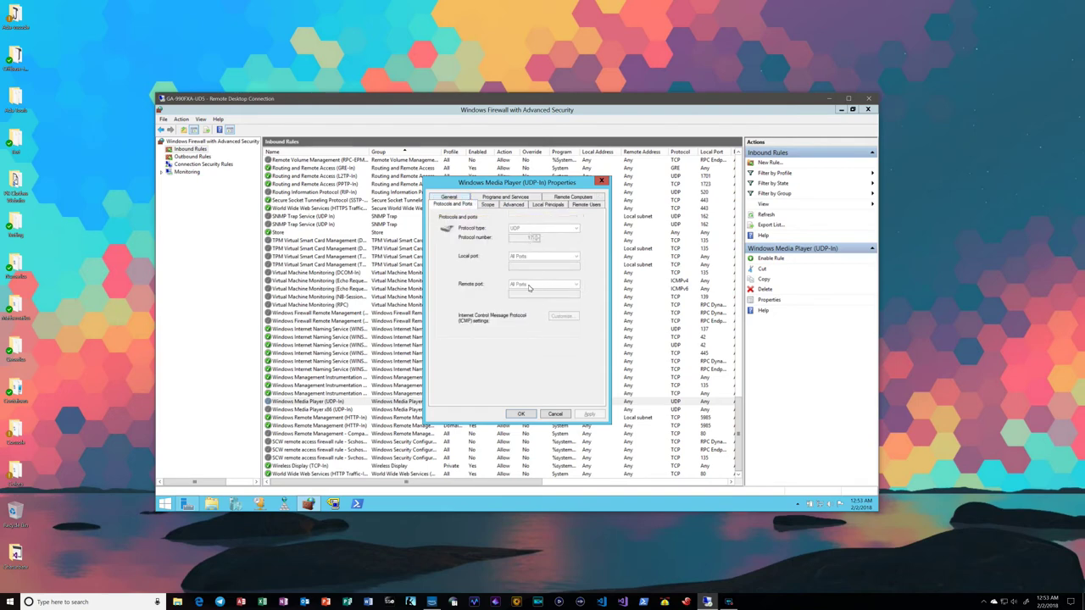
left_click(505, 197)
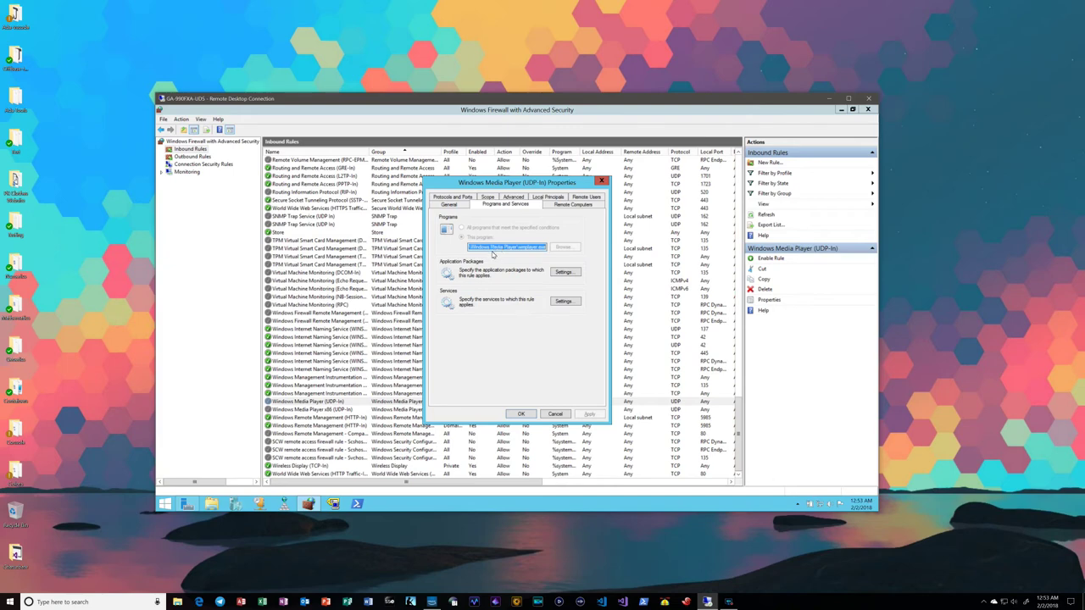
left_click(556, 414)
right_click(556, 412)
left_click(402, 280)
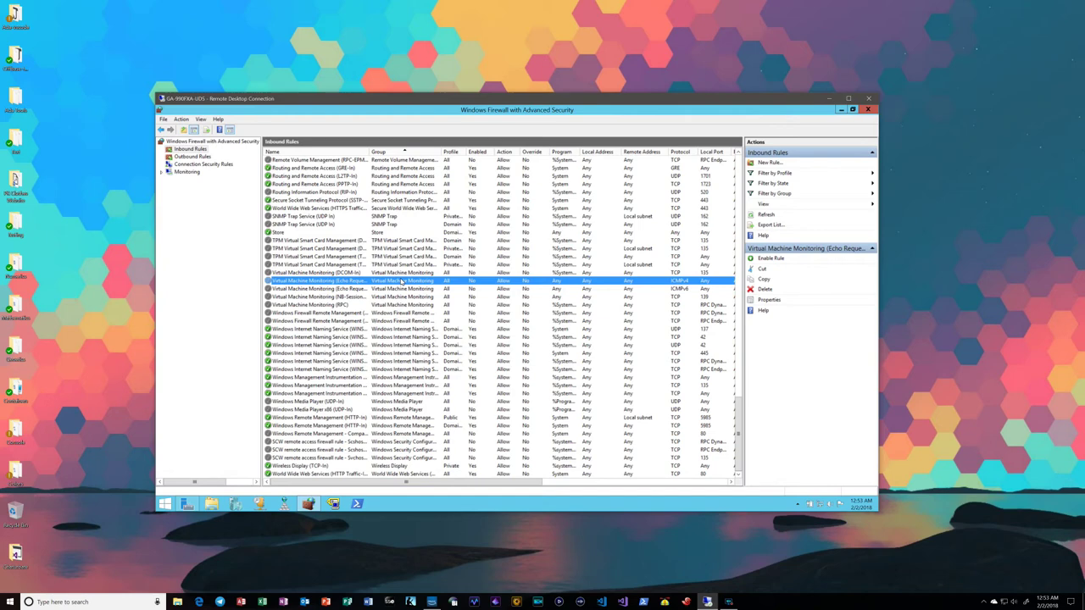
scroll(526, 290, "up", 15)
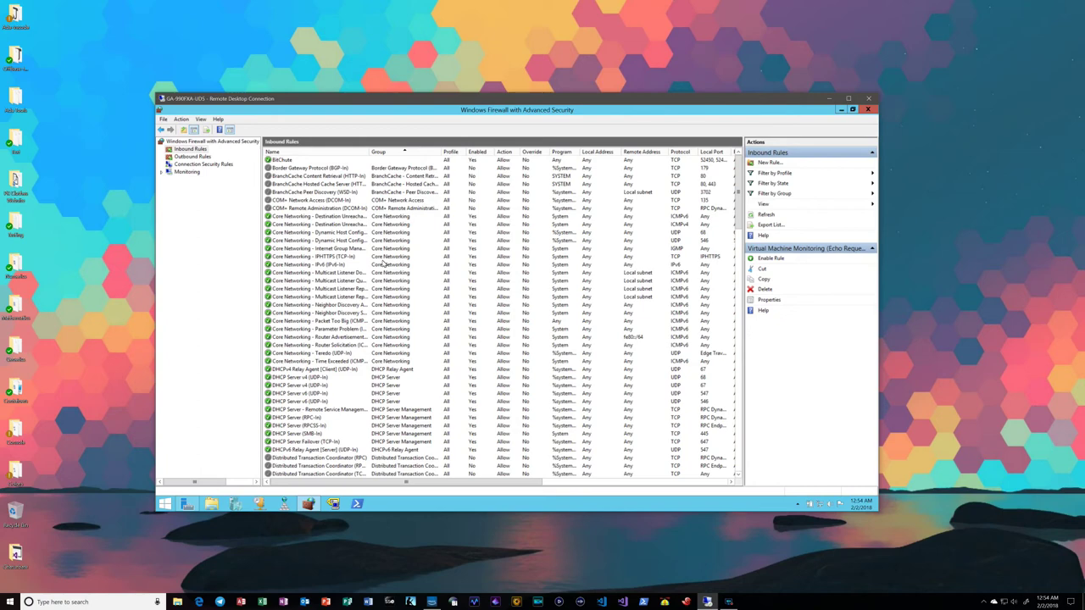
View the address leases of the Home Network IPv4 scope in the DHCP console, then close the console
left_click(258, 505)
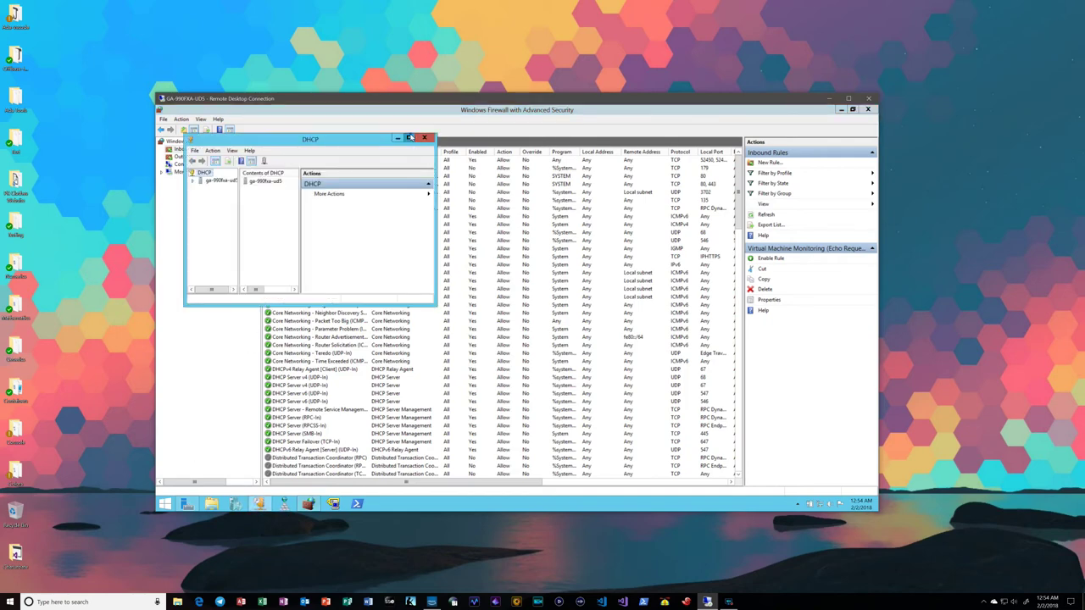
left_click(410, 138)
double_click(185, 151)
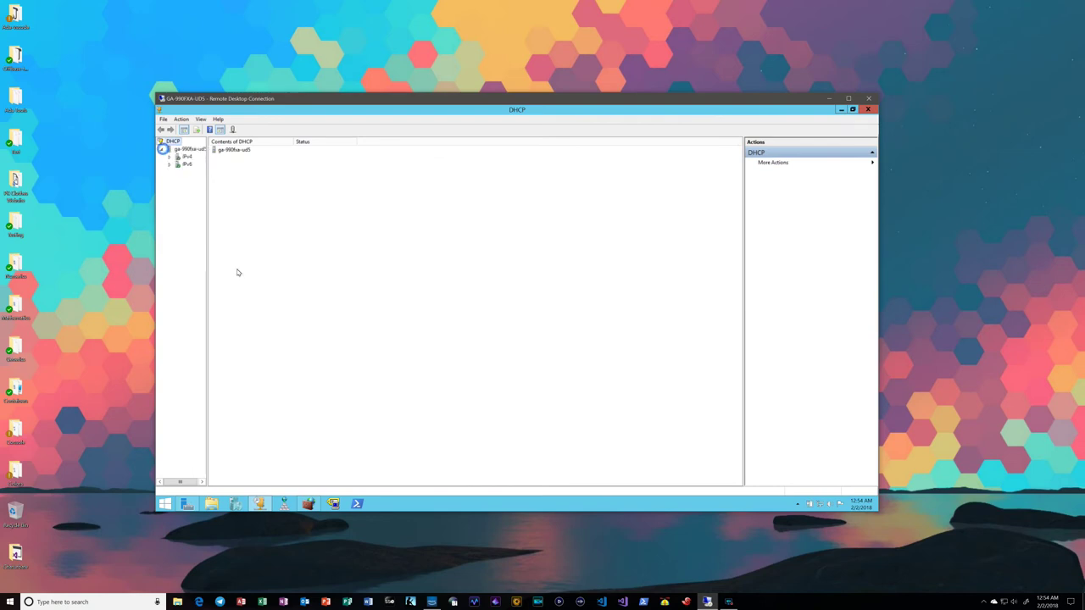
left_click(169, 158)
left_click_drag(207, 211, 283, 208)
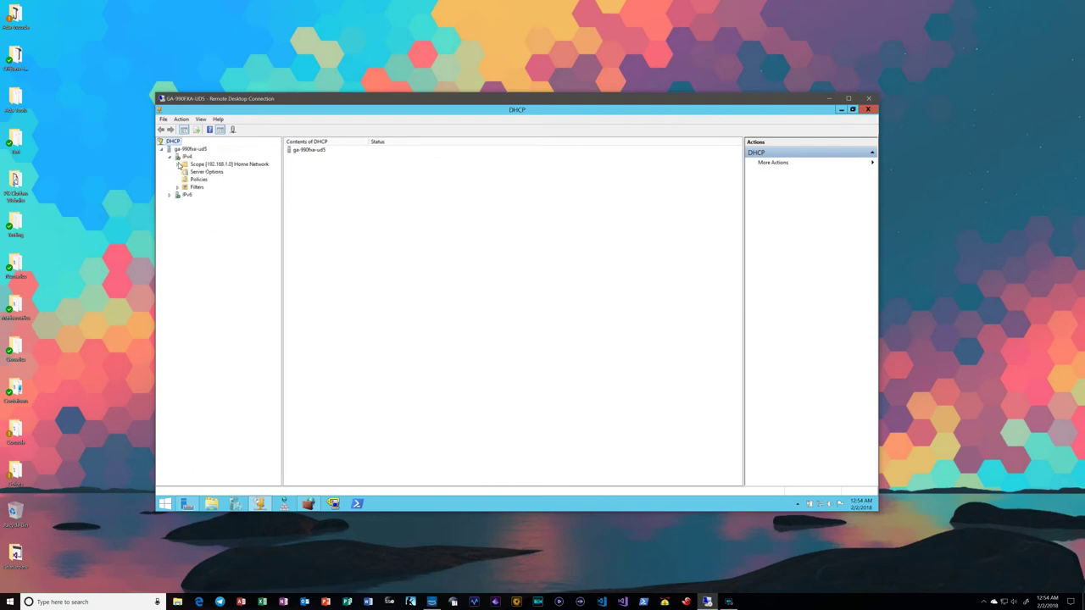
left_click(178, 165)
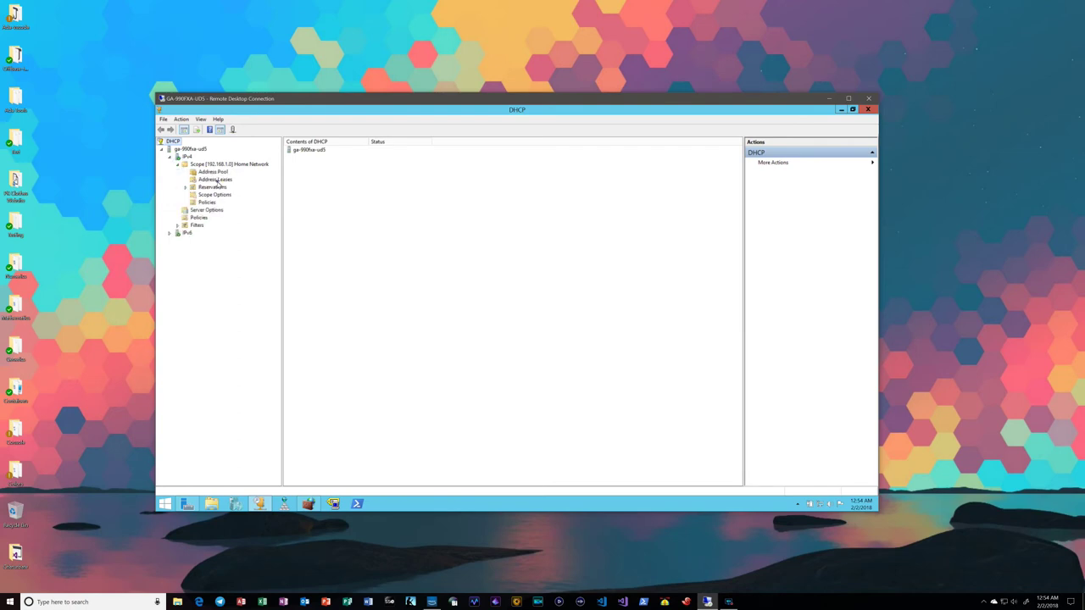
left_click(215, 180)
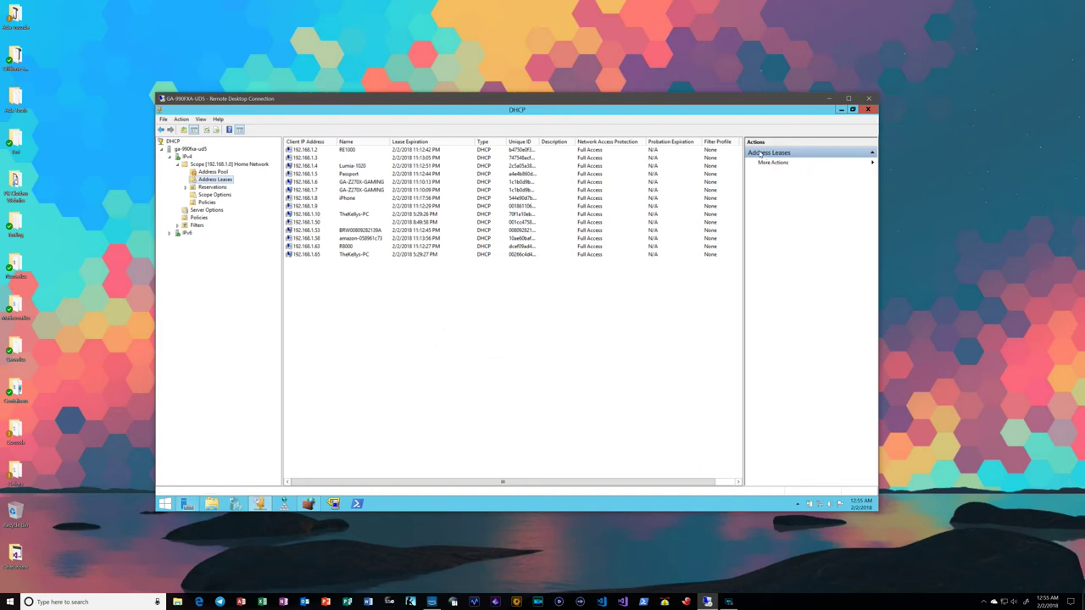
left_click(867, 110)
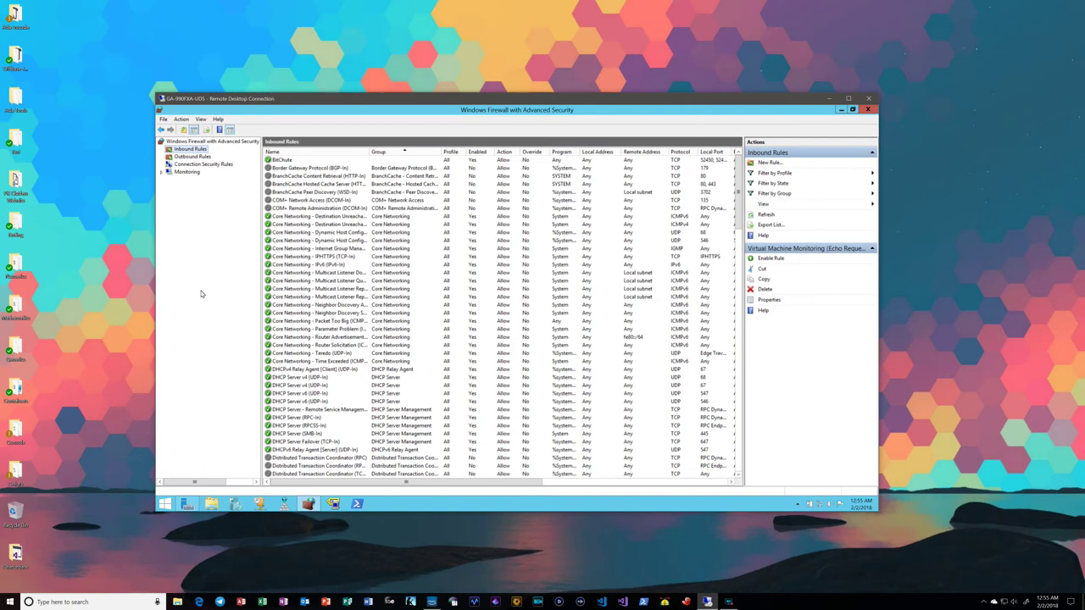
Close the firewall console and open the network connections from the local server's LAN property
left_click(867, 110)
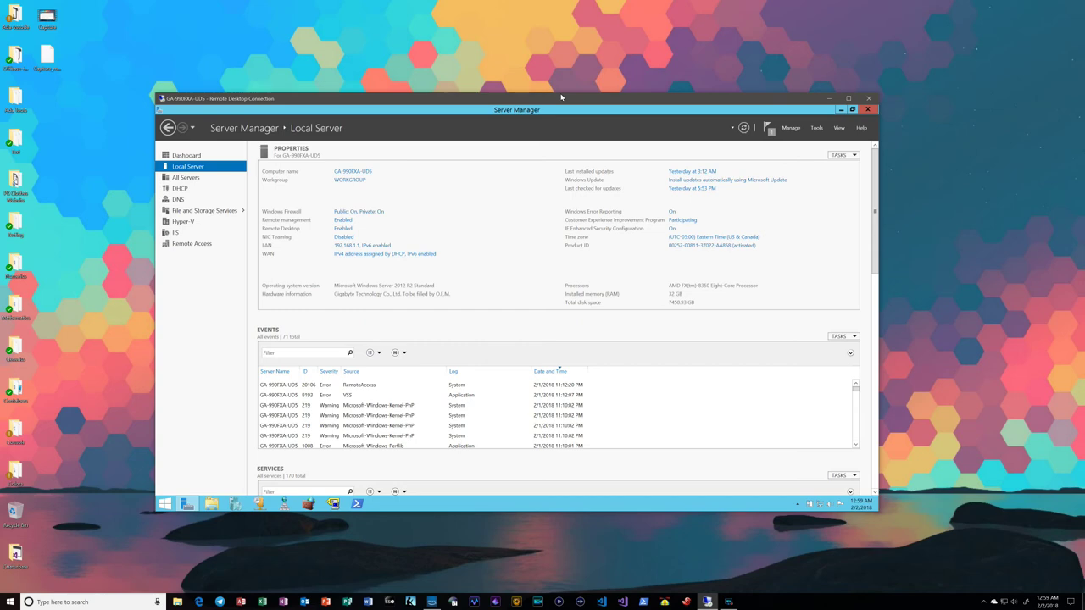
left_click(370, 247)
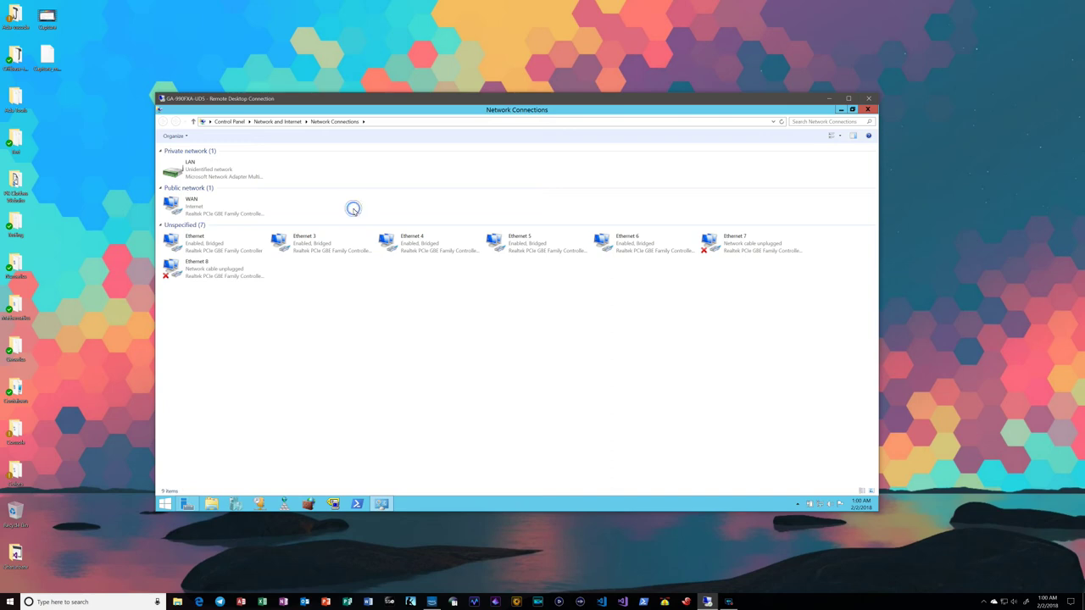
Close the network connections and create an internal virtual switch named Hyper-V Switch for the server in Hyper-V Manager
left_click(868, 109)
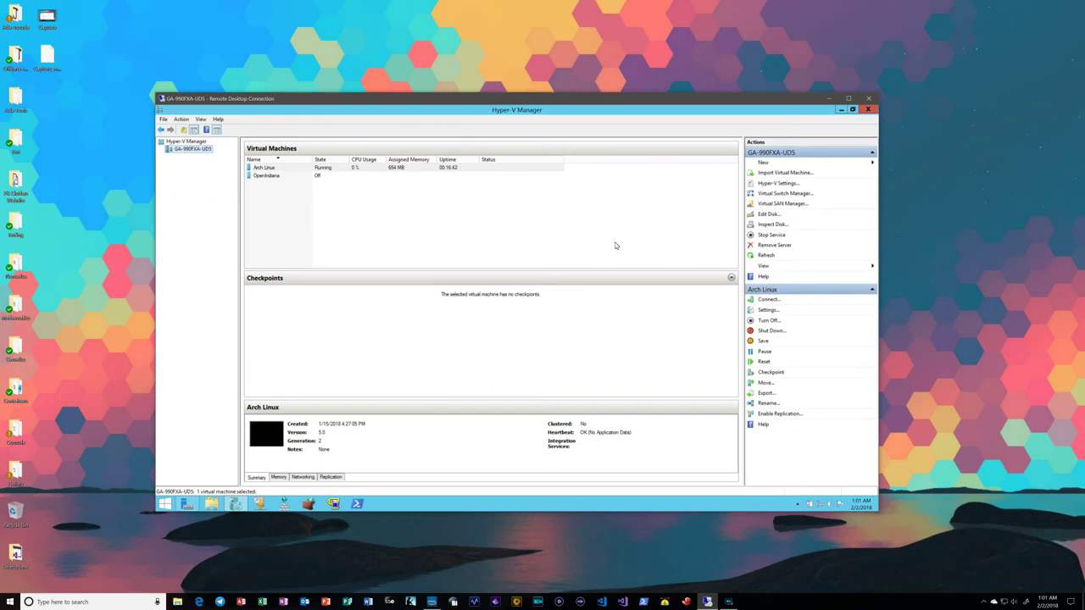
left_click(781, 194)
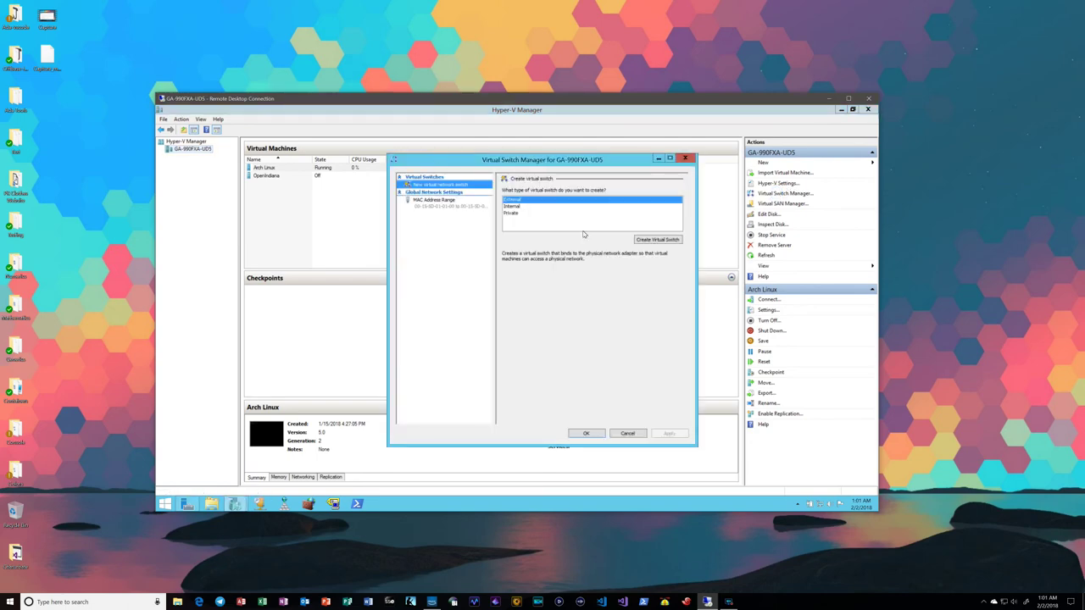
left_click(514, 206)
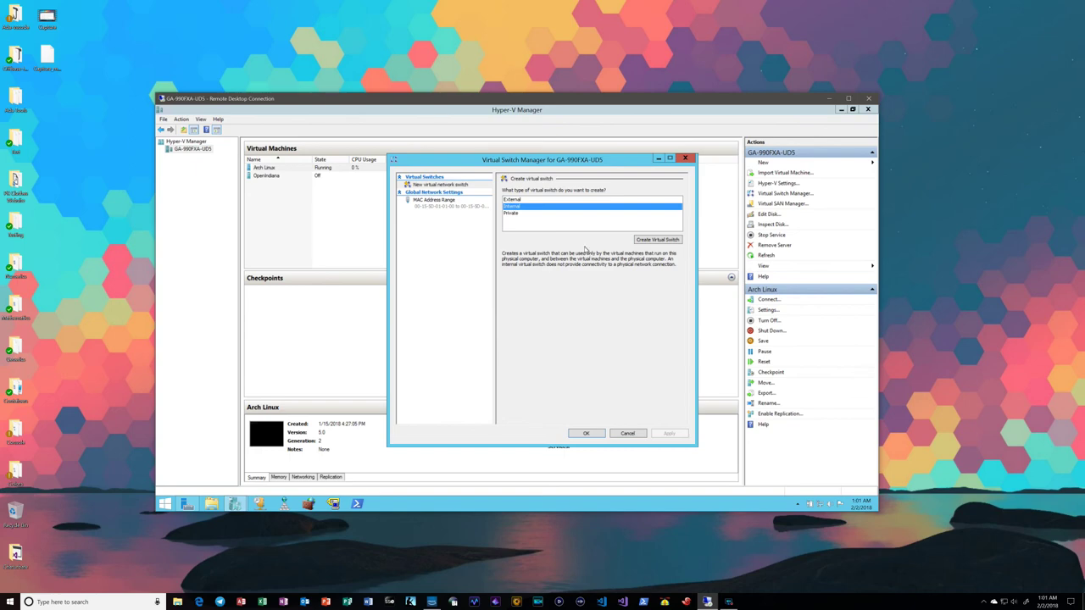
left_click(657, 239)
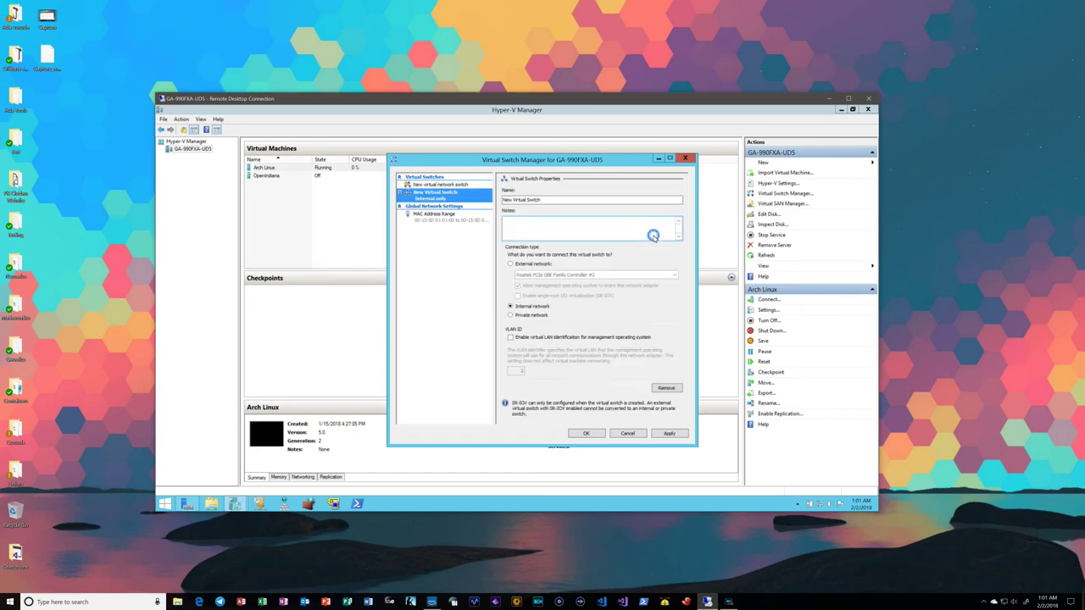
left_click(558, 201)
key("ctrl+a")
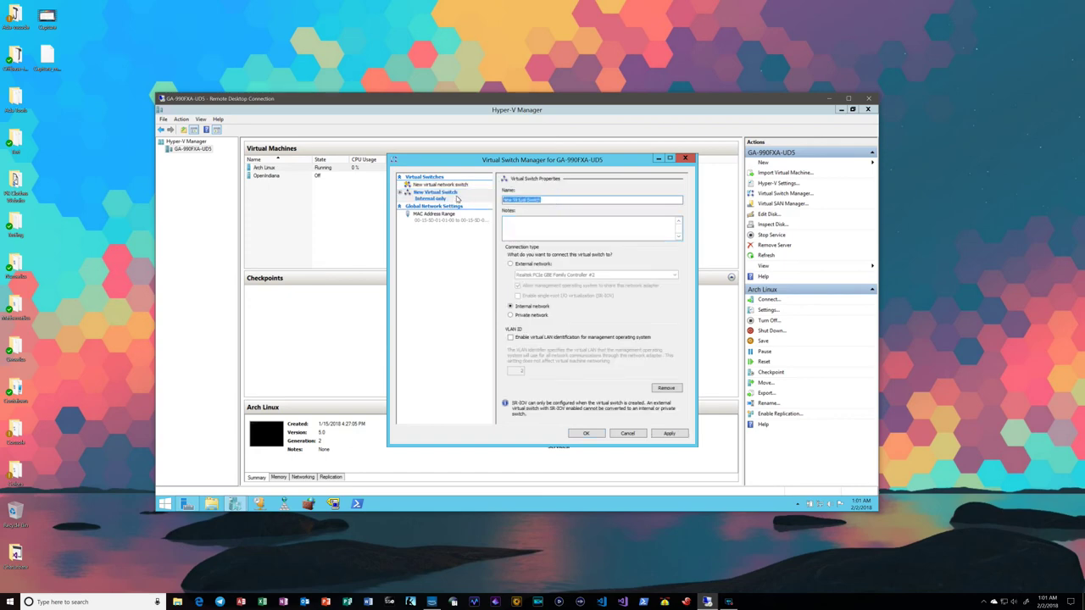
type("Hyper-V Switch")
left_click(676, 435)
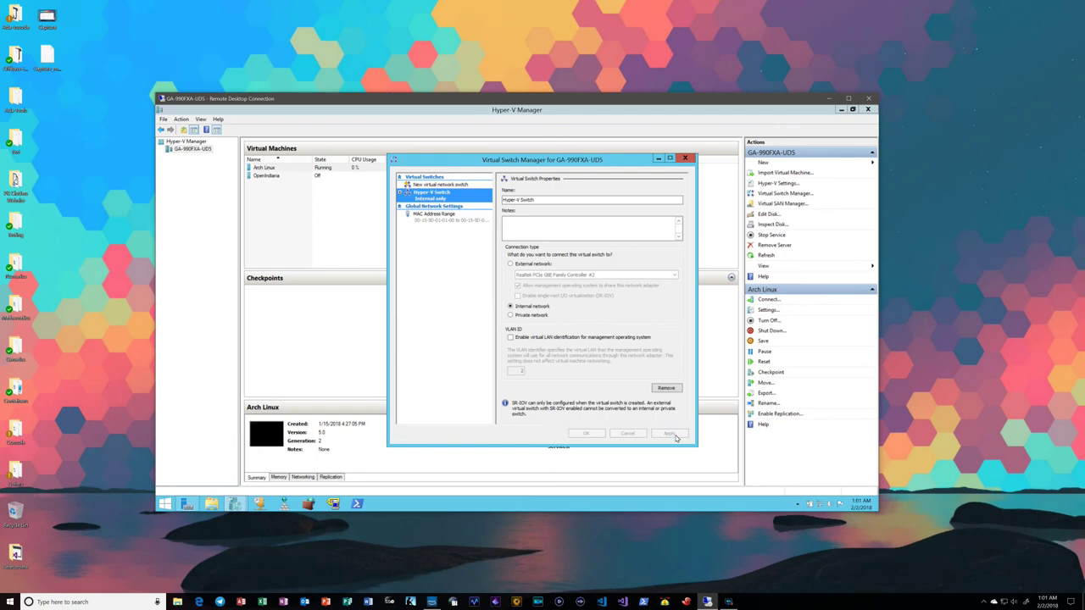
left_click(591, 434)
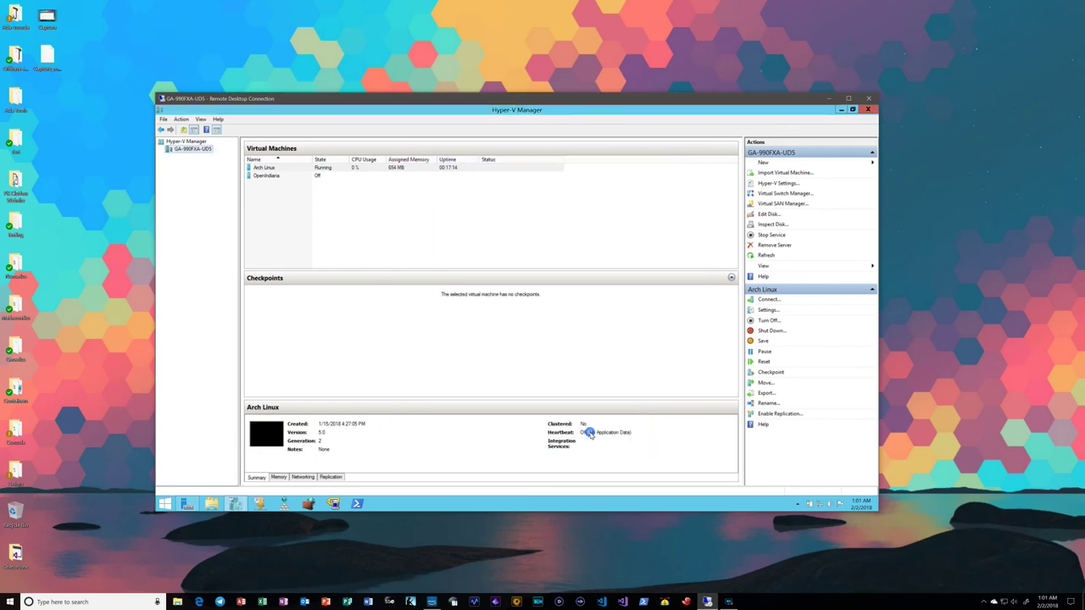
Reopen the network connections from Server Manager and view the properties of the vEthernet (Hyper-V Switch) adapter without changing them
left_click(190, 504)
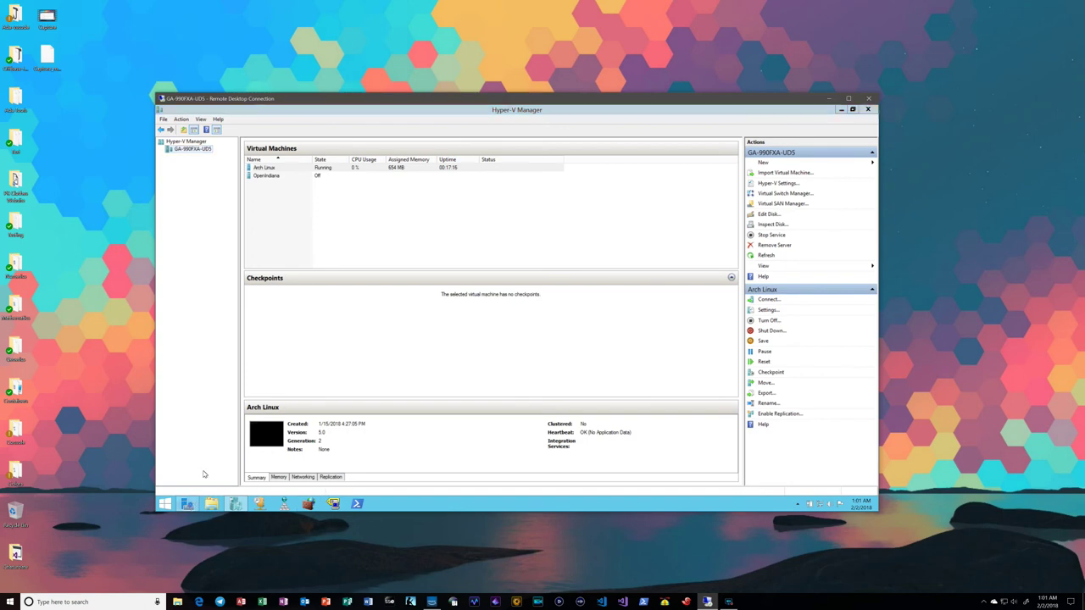
left_click(349, 246)
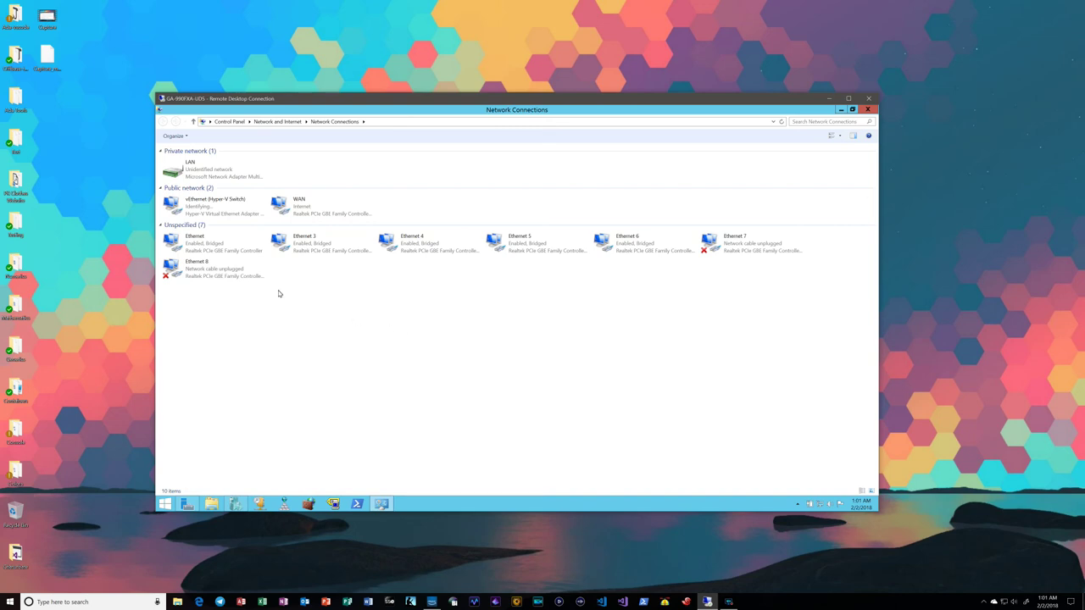
left_click(204, 204)
right_click(205, 204)
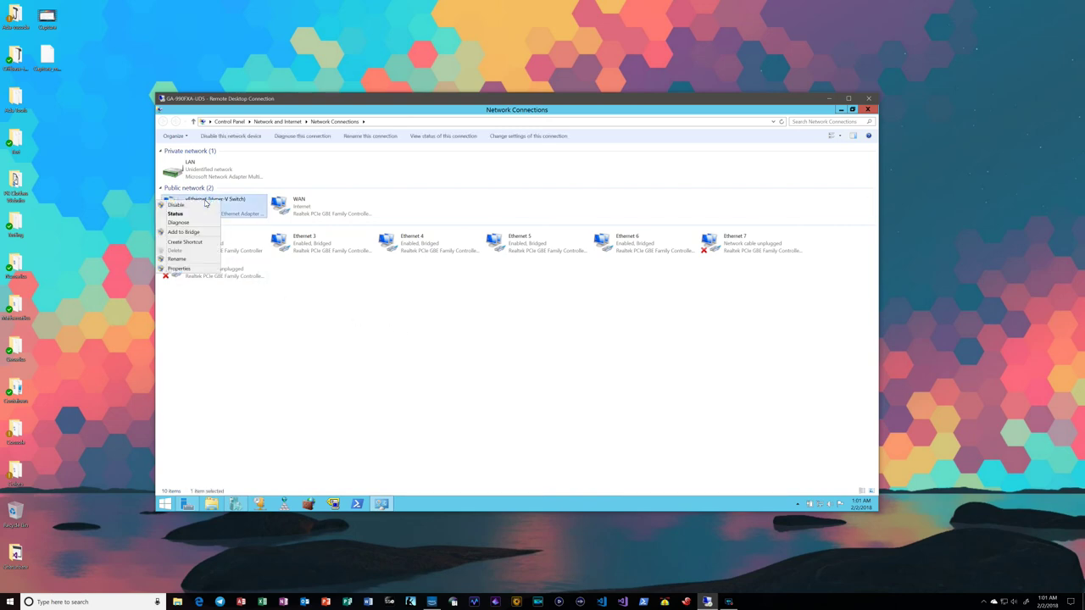
left_click(178, 268)
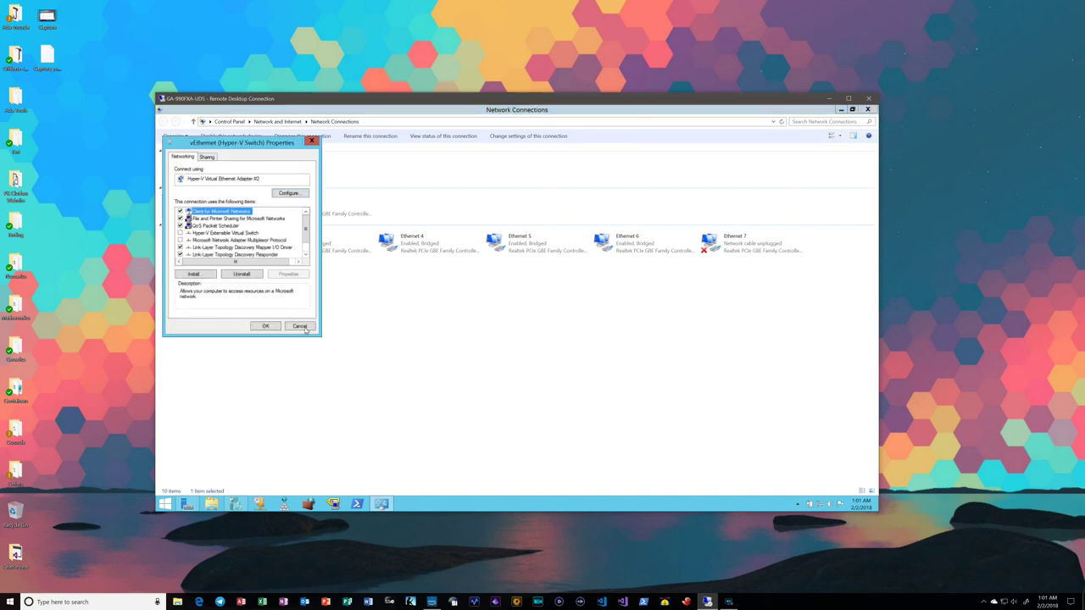
left_click(300, 327)
Check the server's IP configuration with ipconfig in a PowerShell window, then close the window
left_click(357, 503)
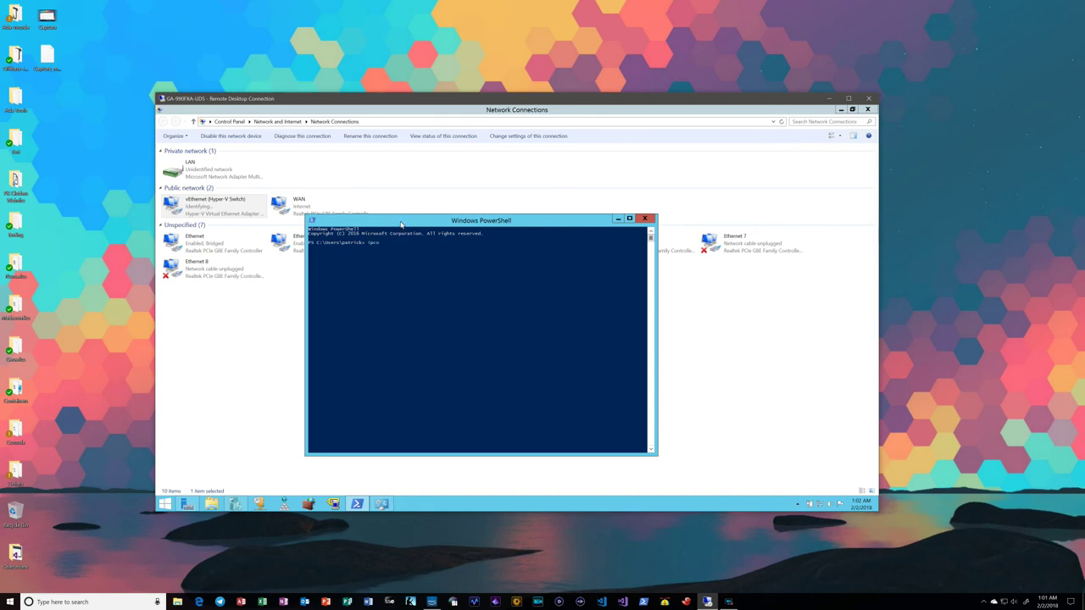
type("ipconfig")
key("Return")
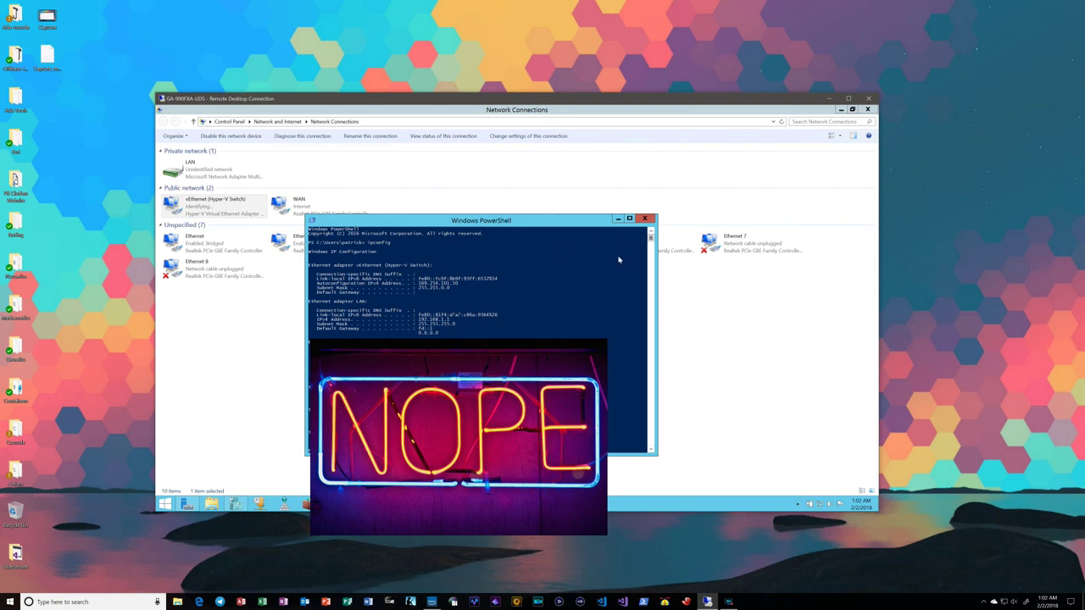
left_click(644, 219)
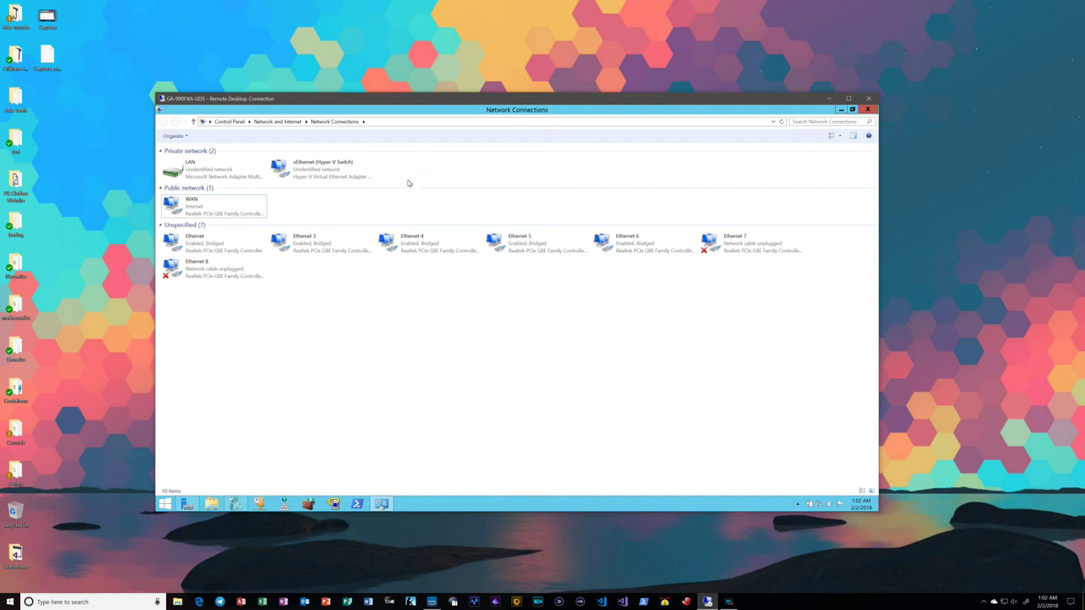
Add the vEthernet (Hyper-V Switch) adapter to the network bridge
right_click(298, 169)
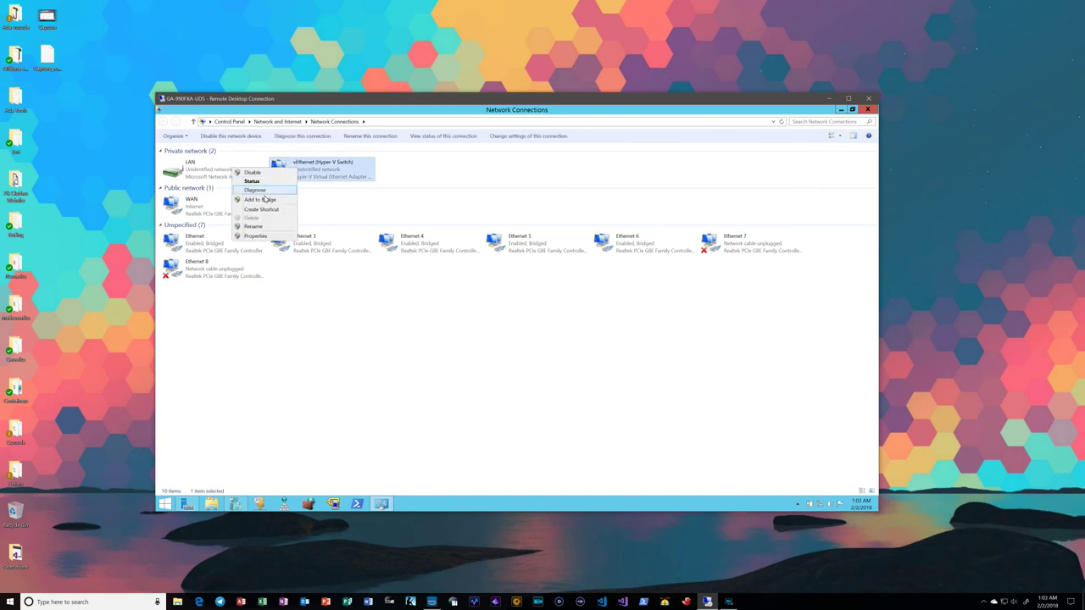
left_click(265, 199)
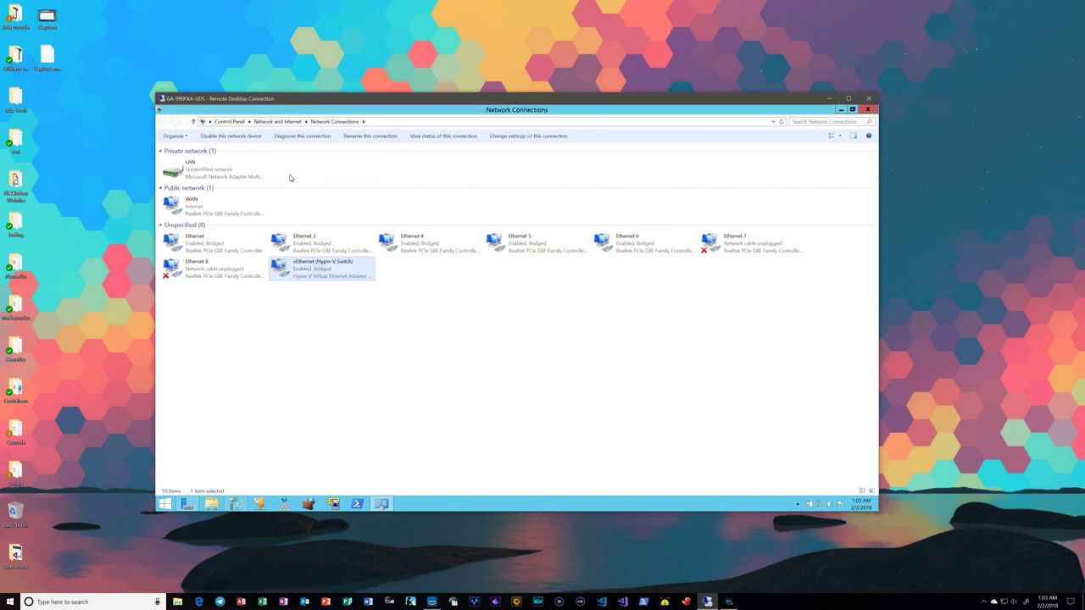
left_click(333, 205)
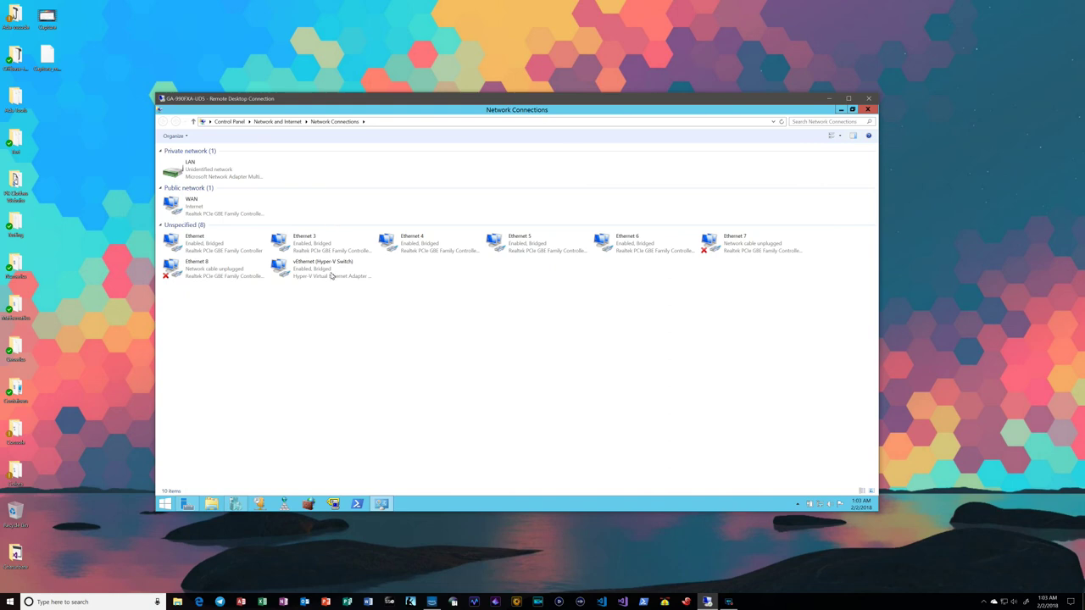
Turn off the Arch Linux virtual machine in Hyper-V Manager and open its connection window
left_click(236, 504)
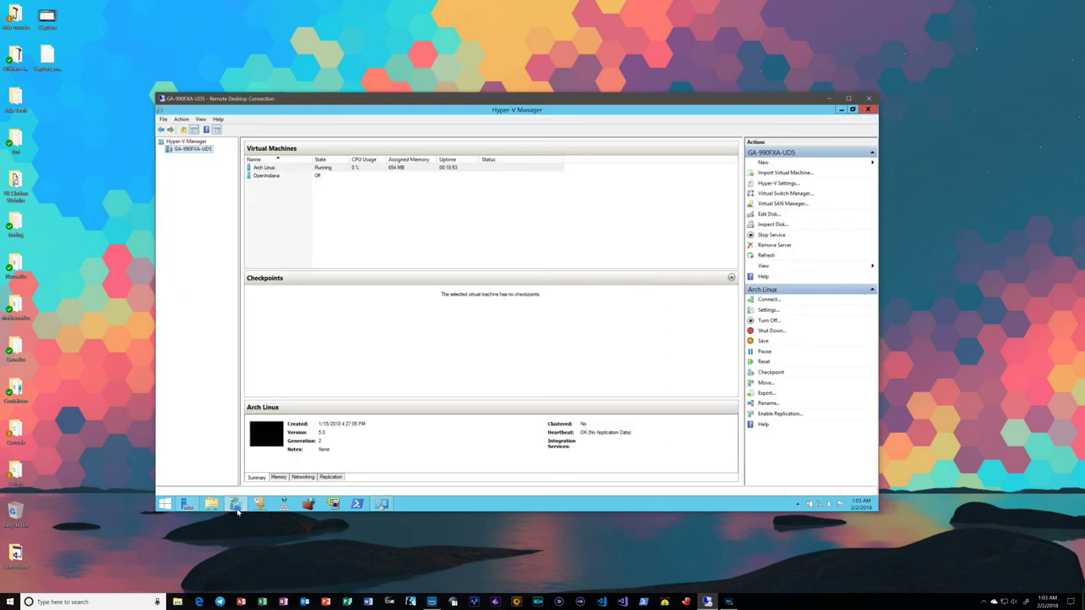
right_click(327, 168)
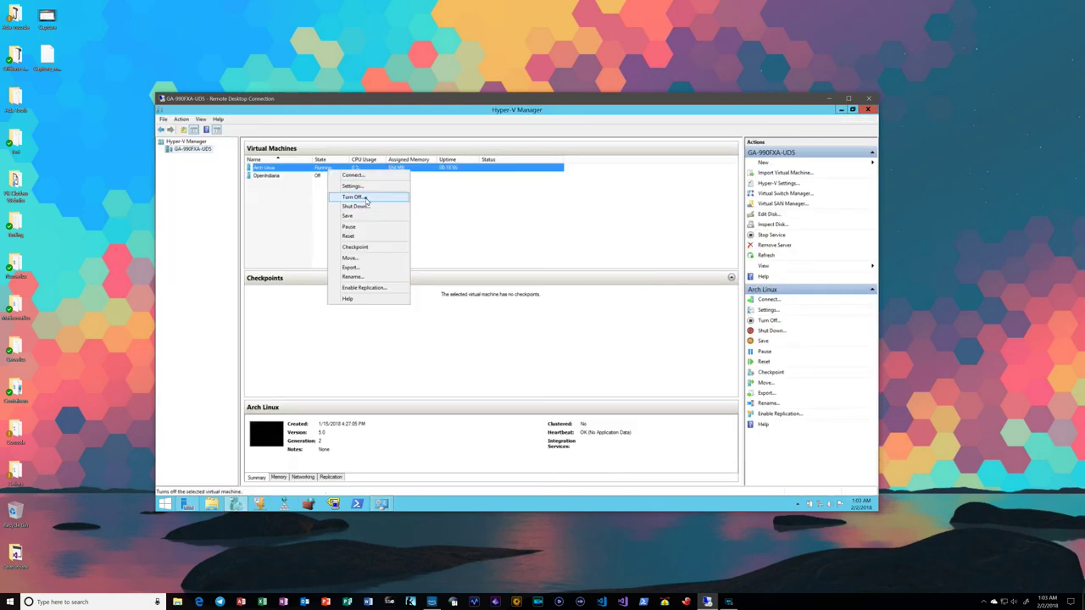
left_click(366, 200)
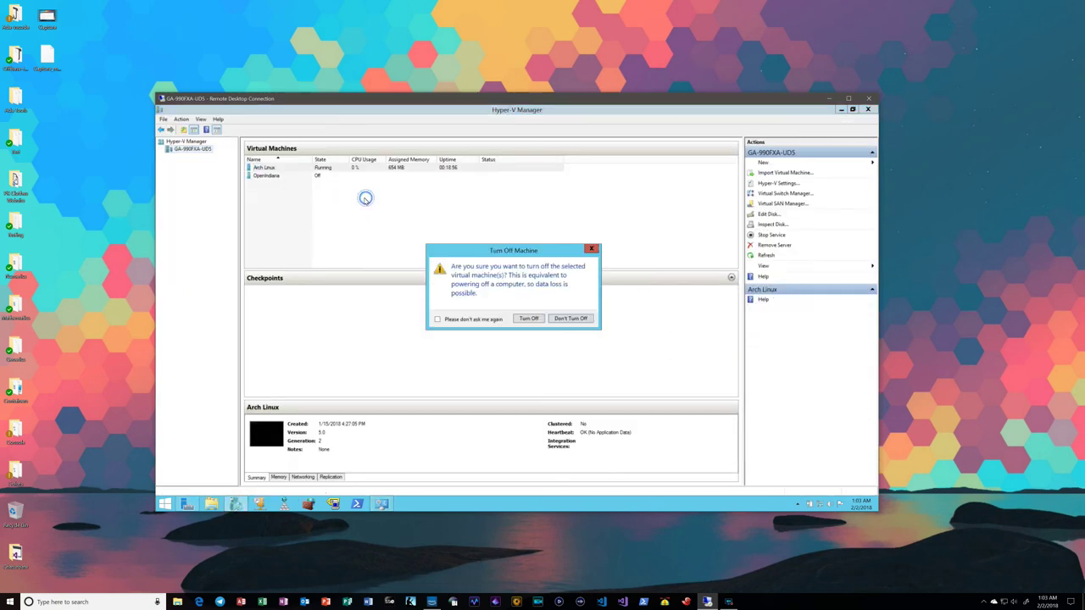
left_click(528, 320)
right_click(318, 173)
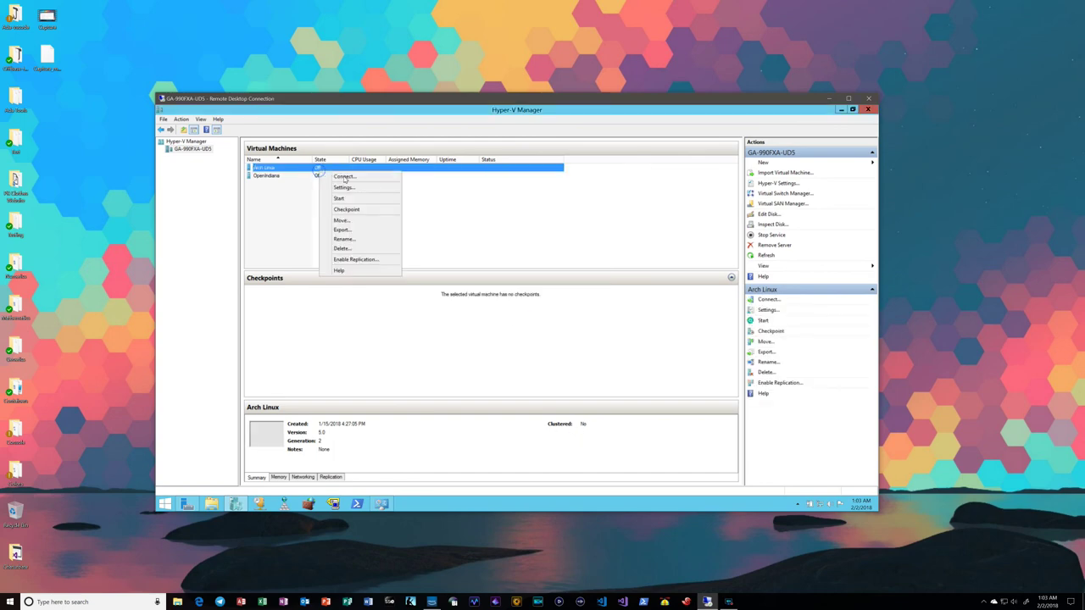
left_click(343, 175)
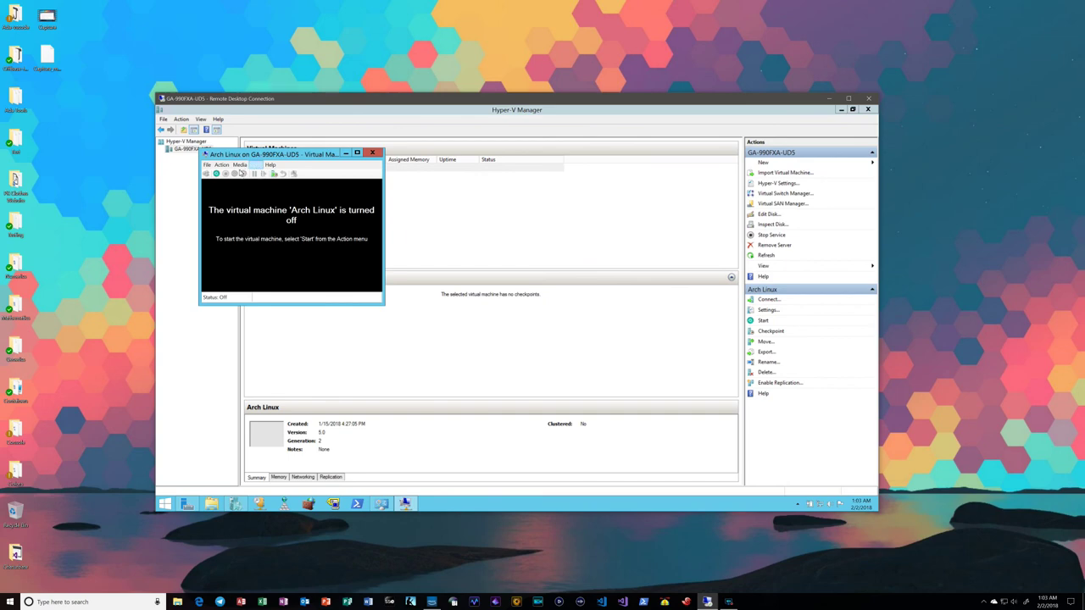
left_click(216, 173)
left_click_drag(259, 156, 383, 160)
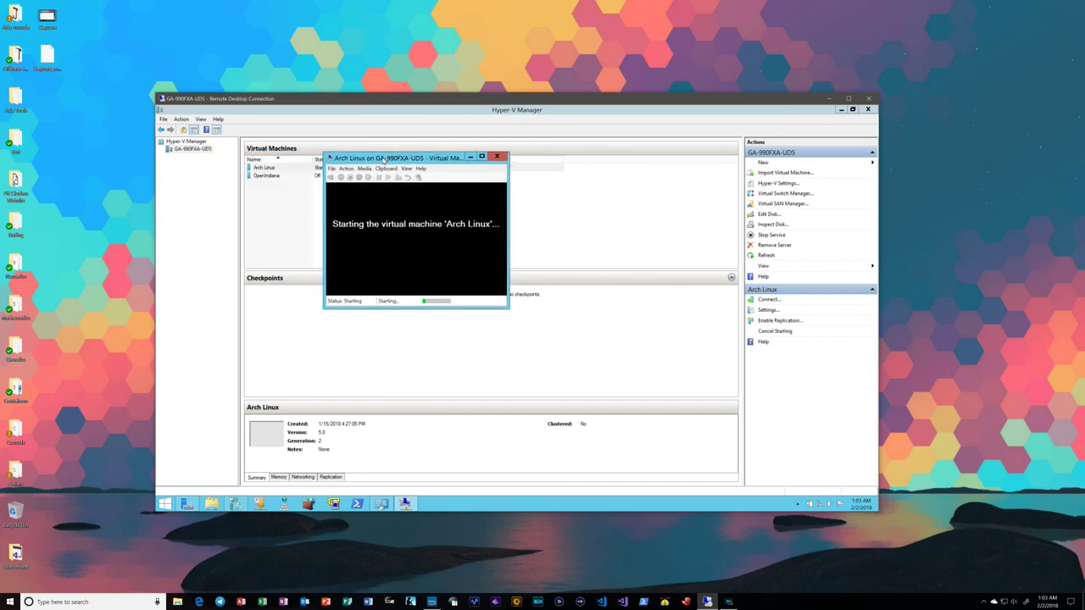
left_click(350, 176)
left_click(485, 302)
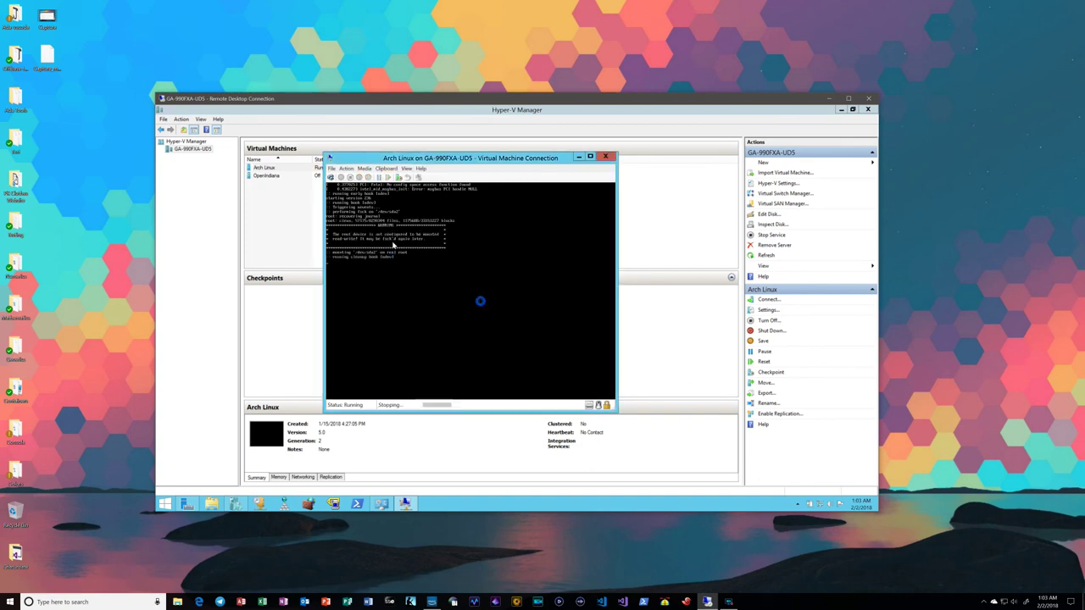
Connect the Arch Linux virtual machine's network adapter to the Hyper-V Switch virtual switch and save its settings
left_click(331, 169)
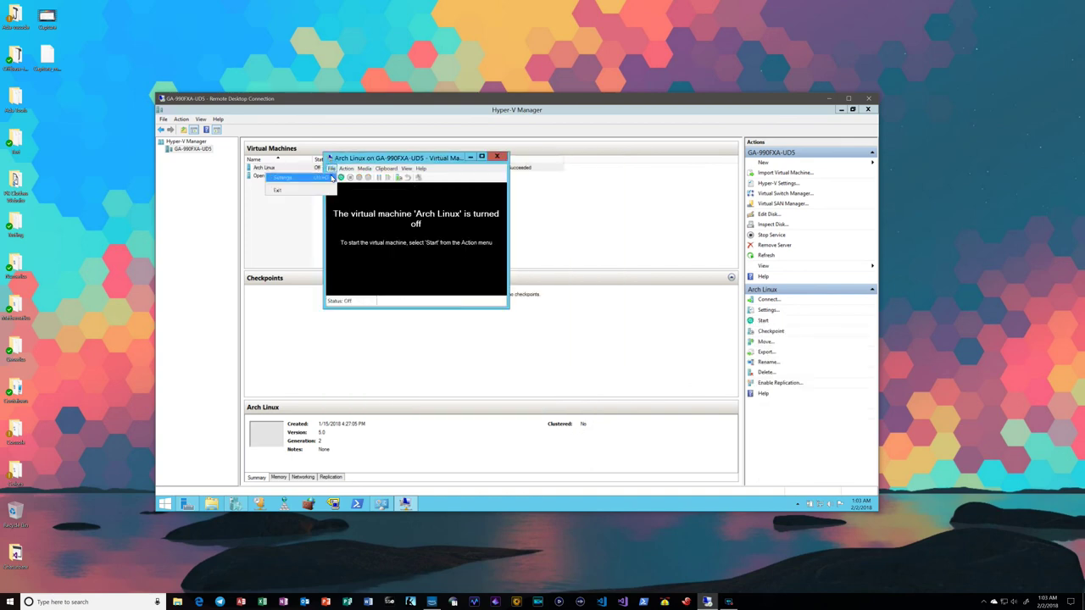
left_click(284, 177)
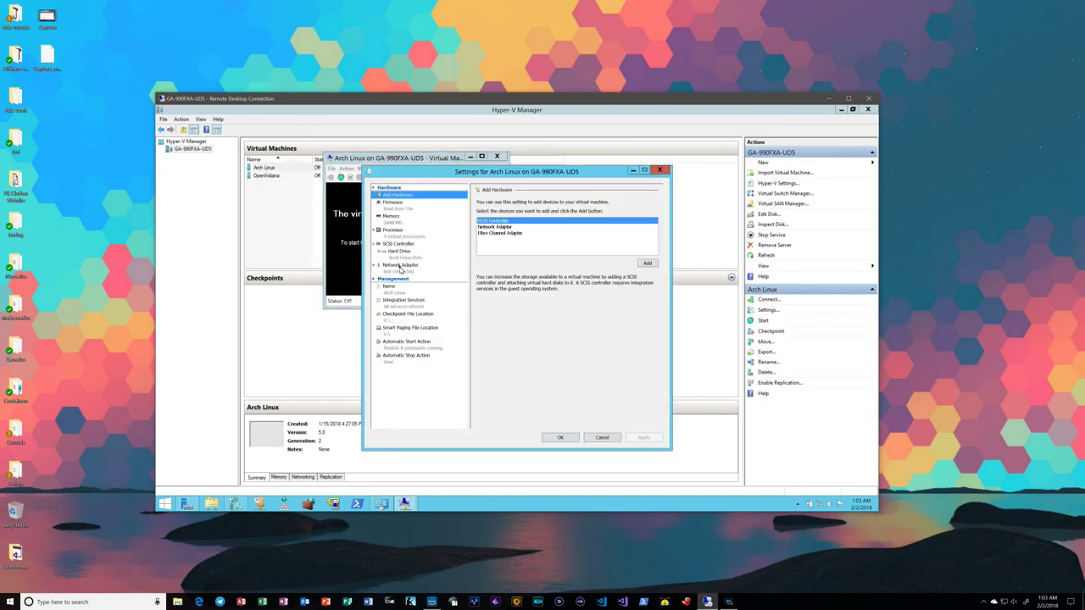
left_click(400, 266)
left_click(512, 220)
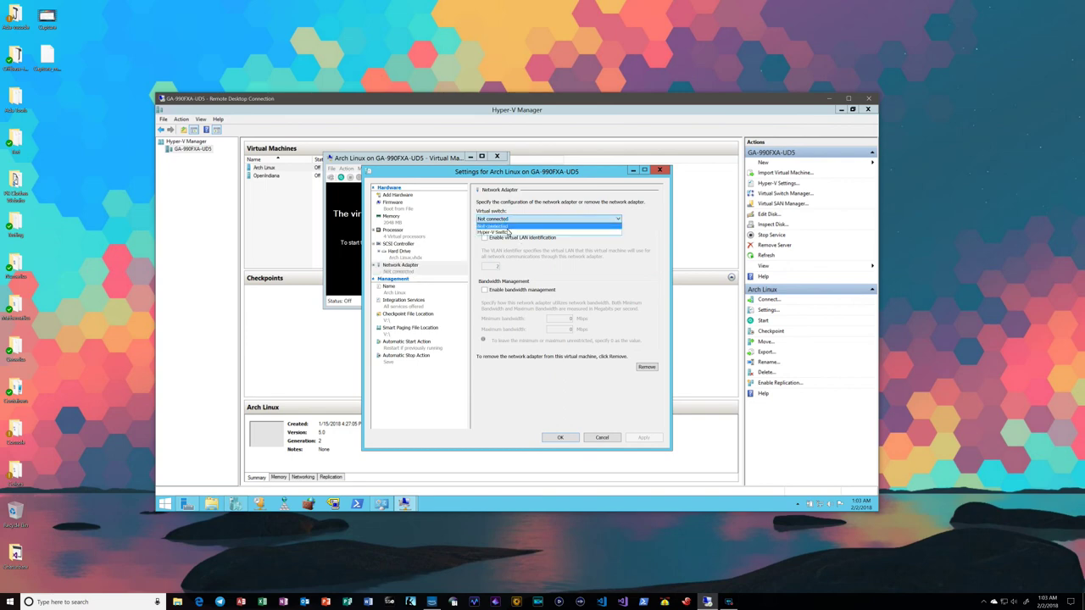
left_click(500, 231)
left_click(641, 438)
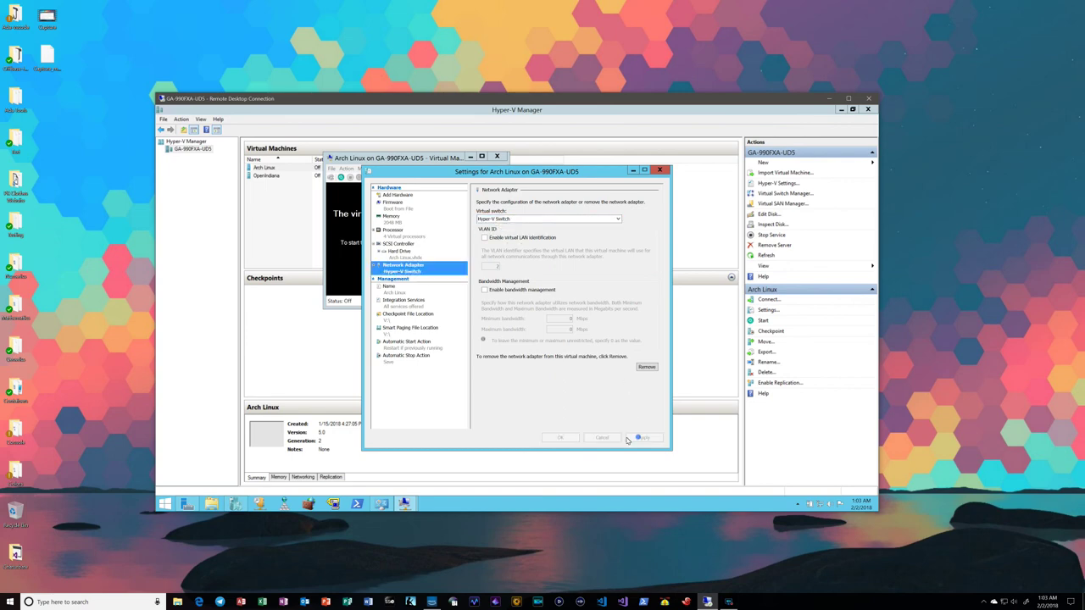
left_click(561, 439)
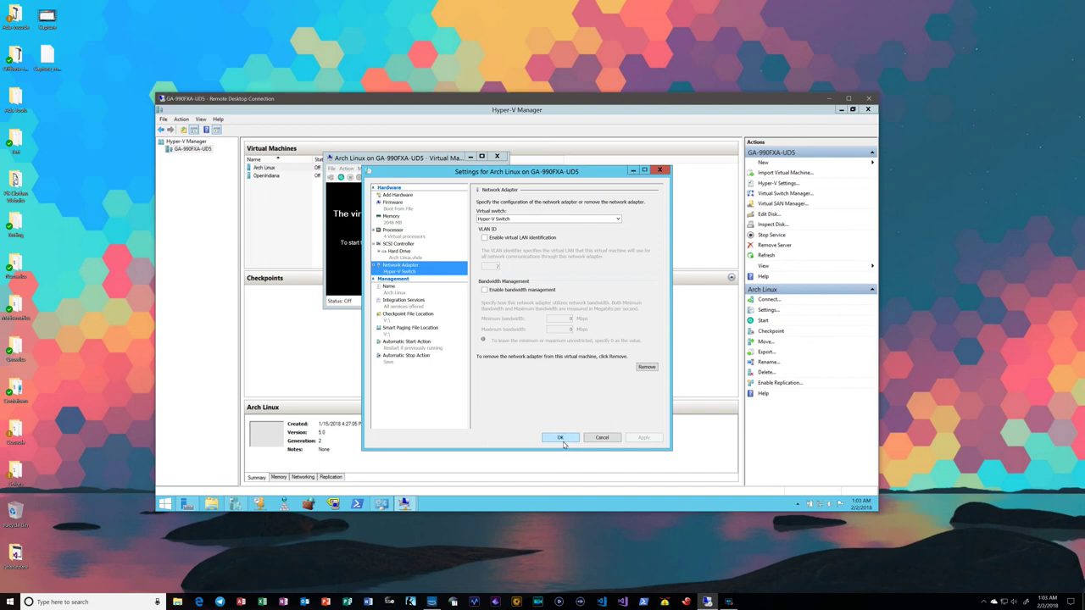
Start the Arch Linux virtual machine and hide the toolbar of its connection window
left_click(342, 176)
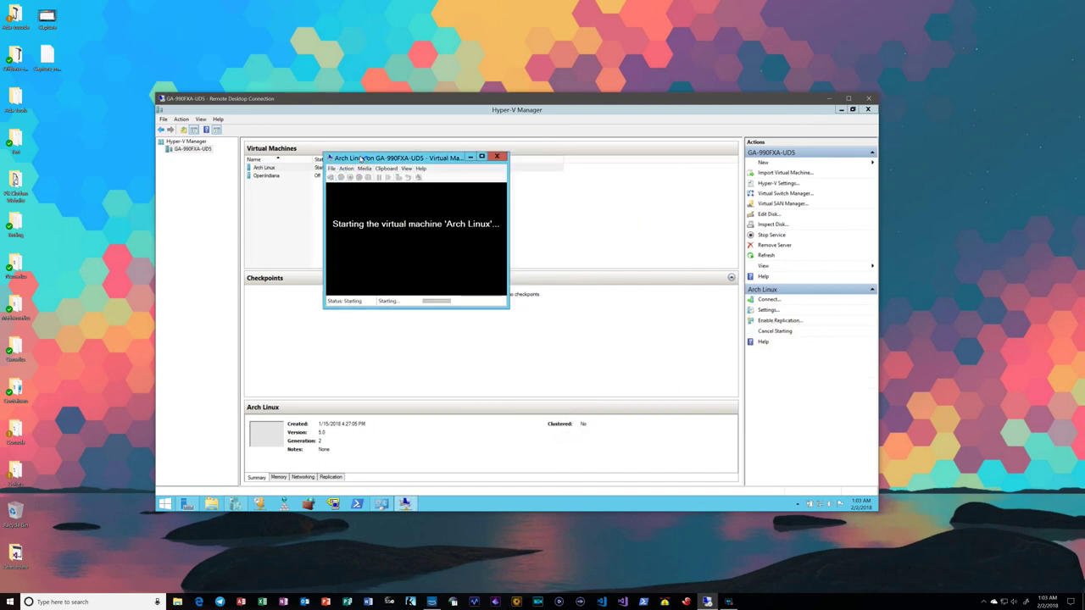
left_click(365, 164)
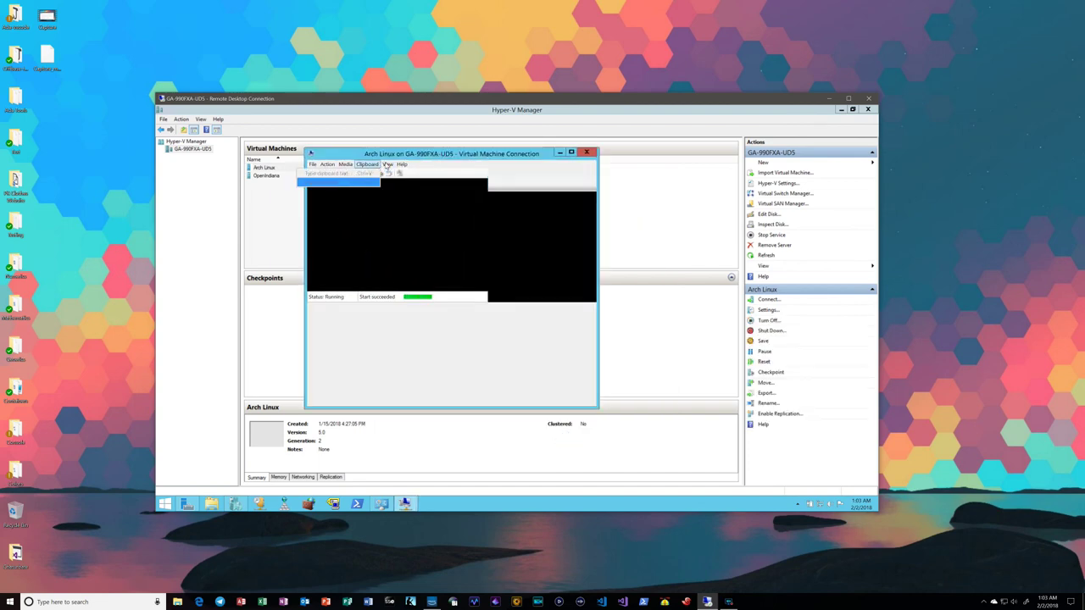
left_click(387, 164)
left_click(367, 184)
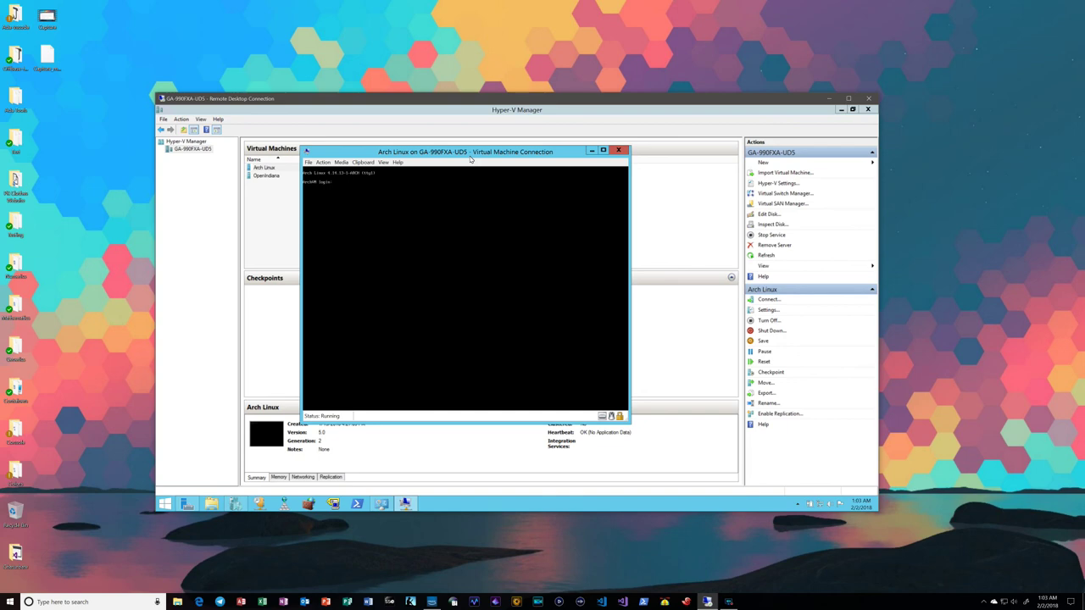
Log in to the Arch Linux console with the account's username and password
key("Return")
key("Return")
List the virtual machine's network addresses with ip addr and ping the router at 192.168.1.1
type("ifconfig")
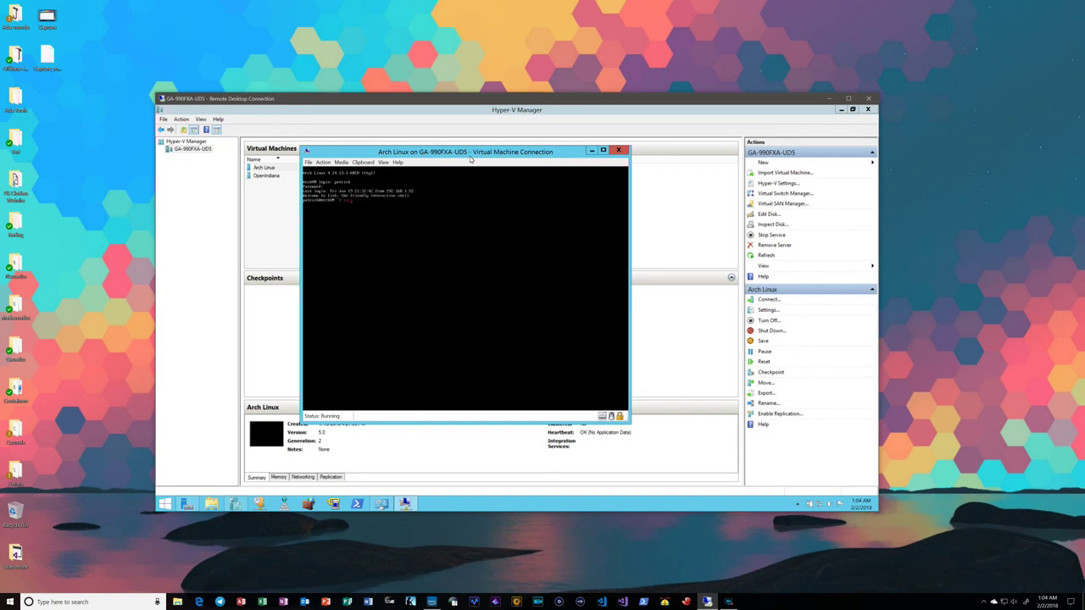
key("Return")
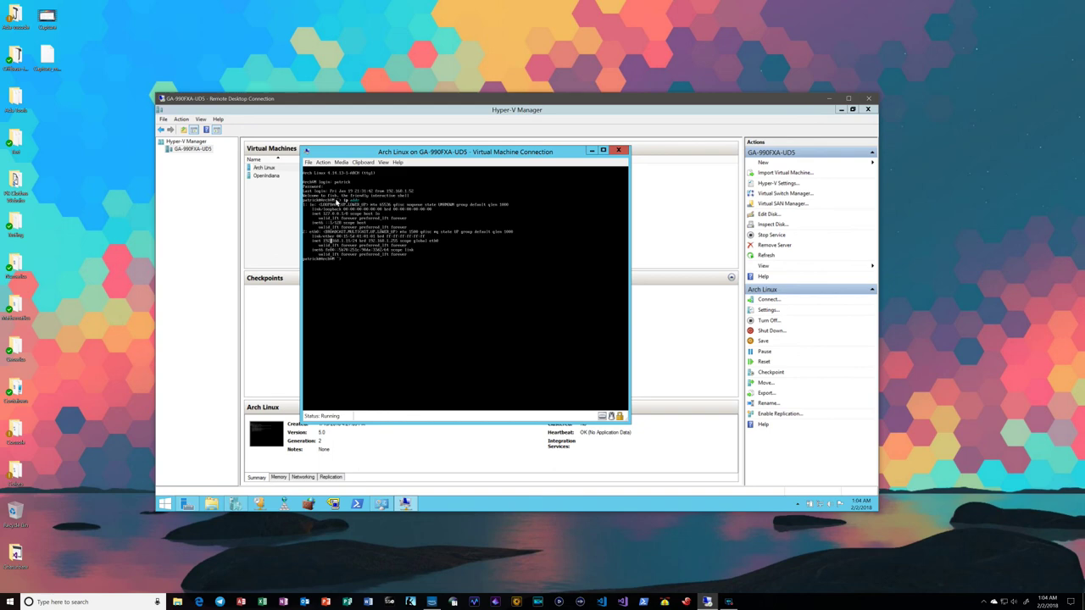
type("ping 192.168.1.1")
key("Return")
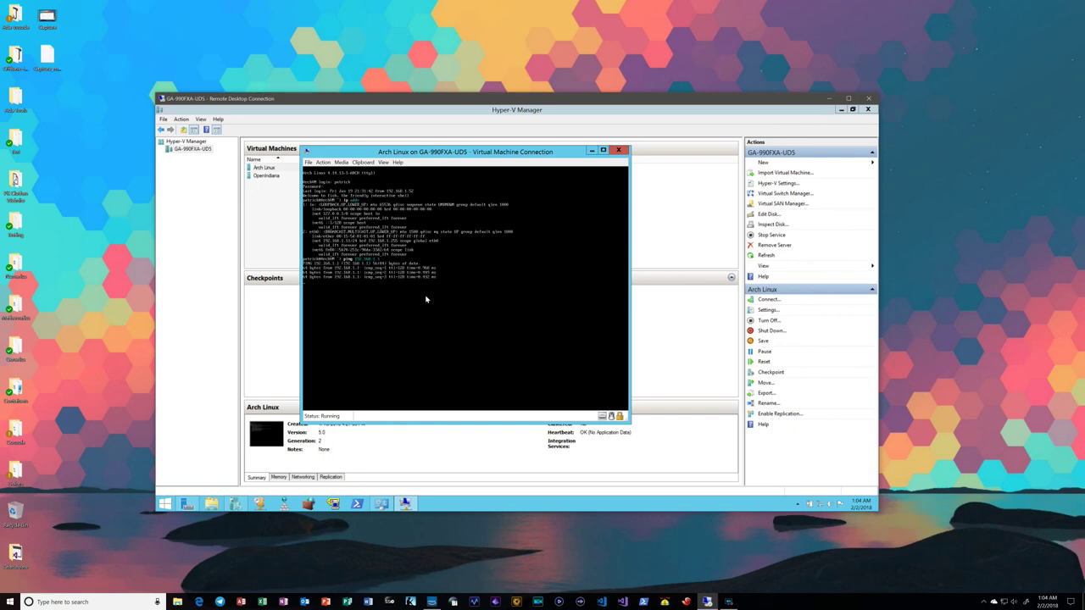
Stop the running ping and ping the server by its host name, GA-990FXA-UD5, from the Arch Linux console
key("ctrl+c")
type("ping")
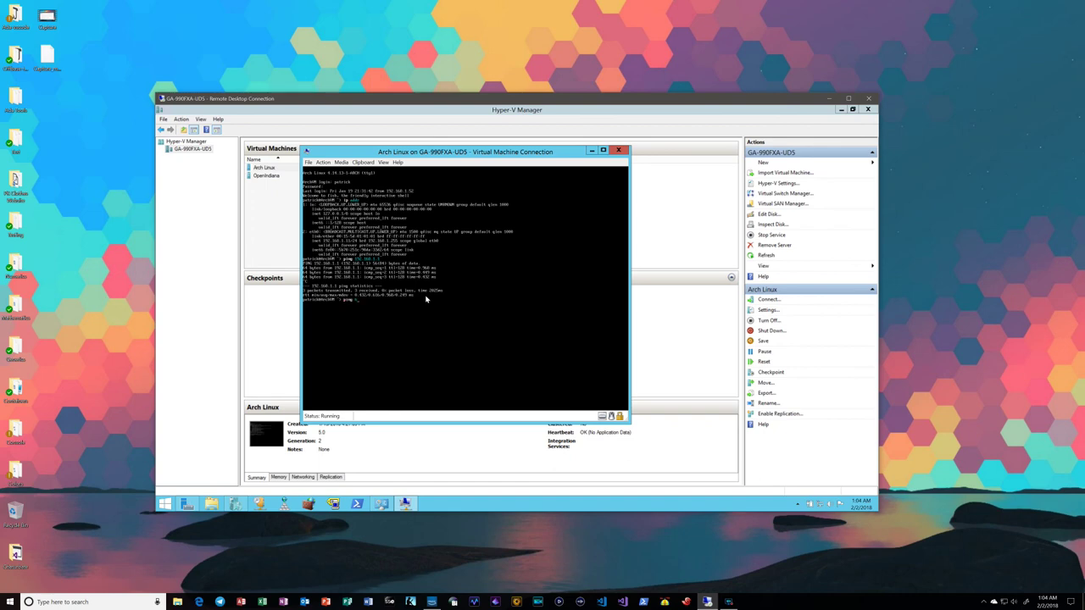
type("uds")
key("Return")
Ping the internet address 8.8.8.8 from the Arch Linux console, stopping after several replies
type("ping")
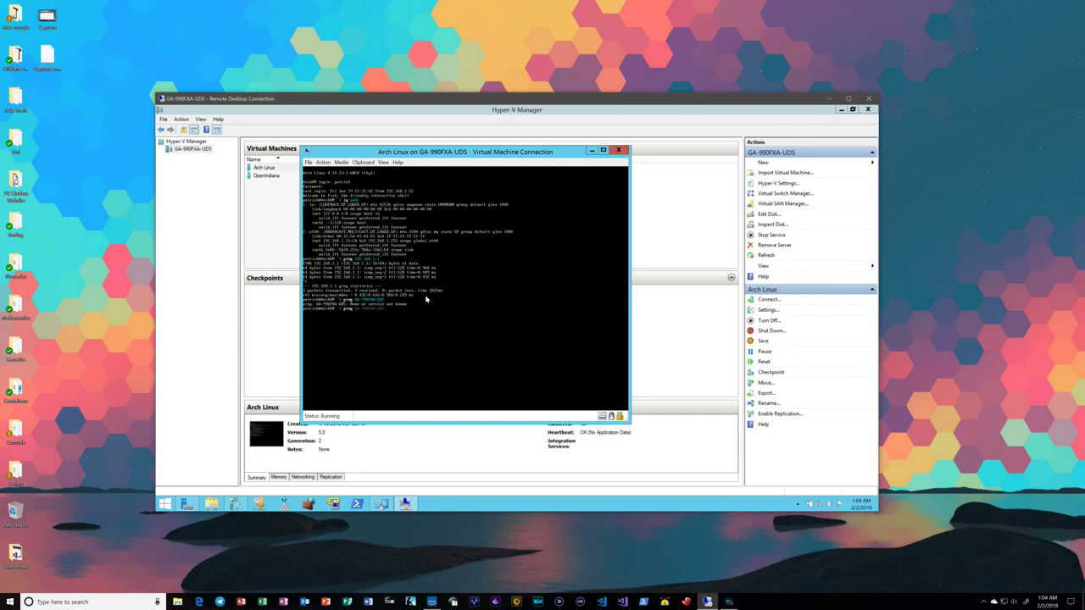
key("BackSpace")
type("8.8.8.8")
key("Return")
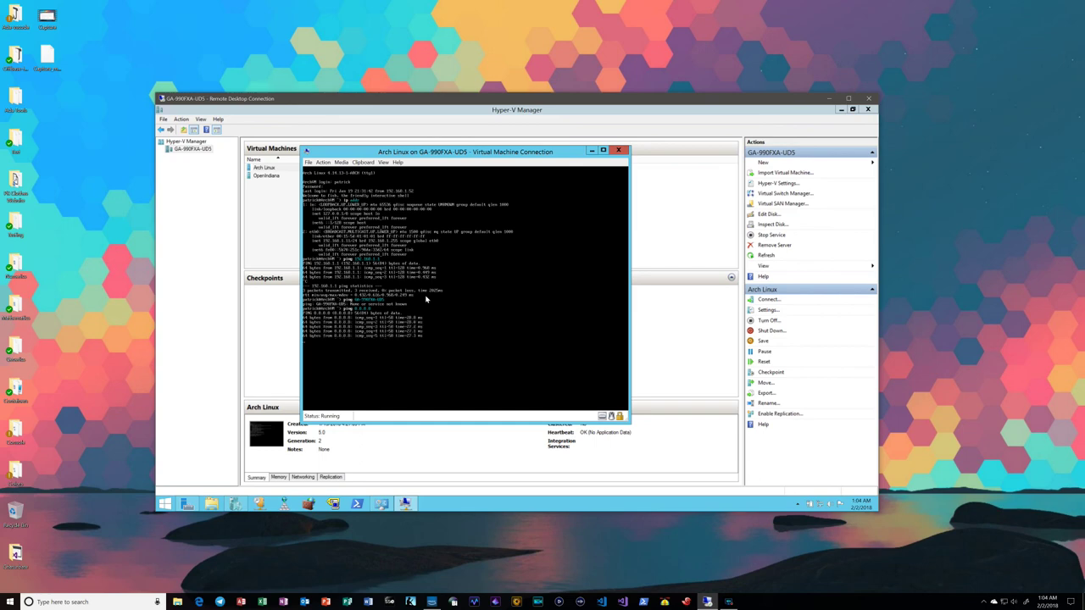
key("ctrl+c")
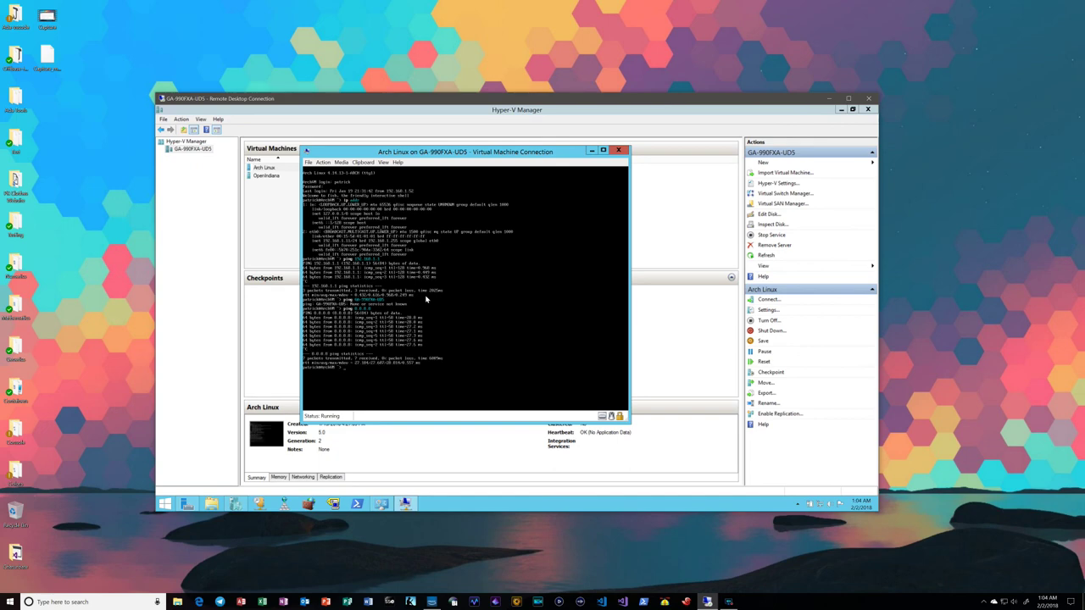
Log out of the Arch Linux console, then close the virtual machine connection and Hyper-V Manager
type("exit")
key("Return")
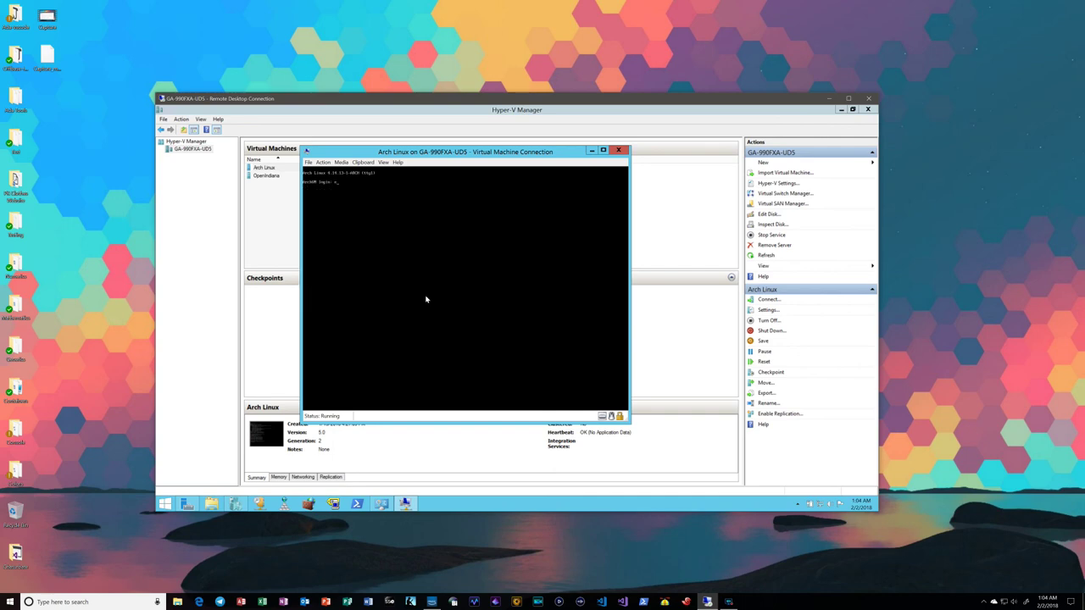
left_click(618, 150)
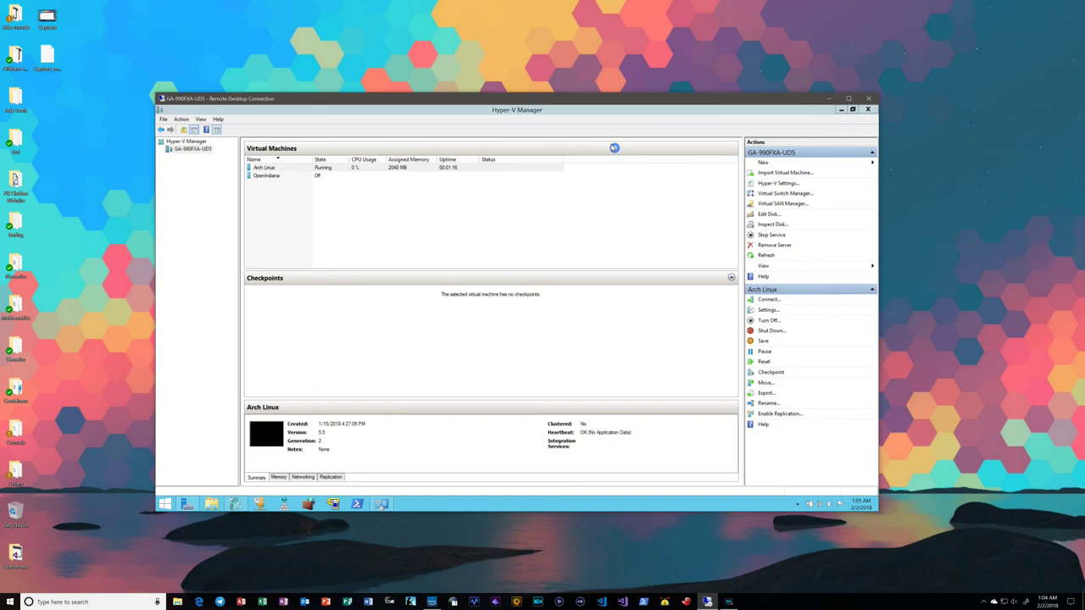
left_click(867, 109)
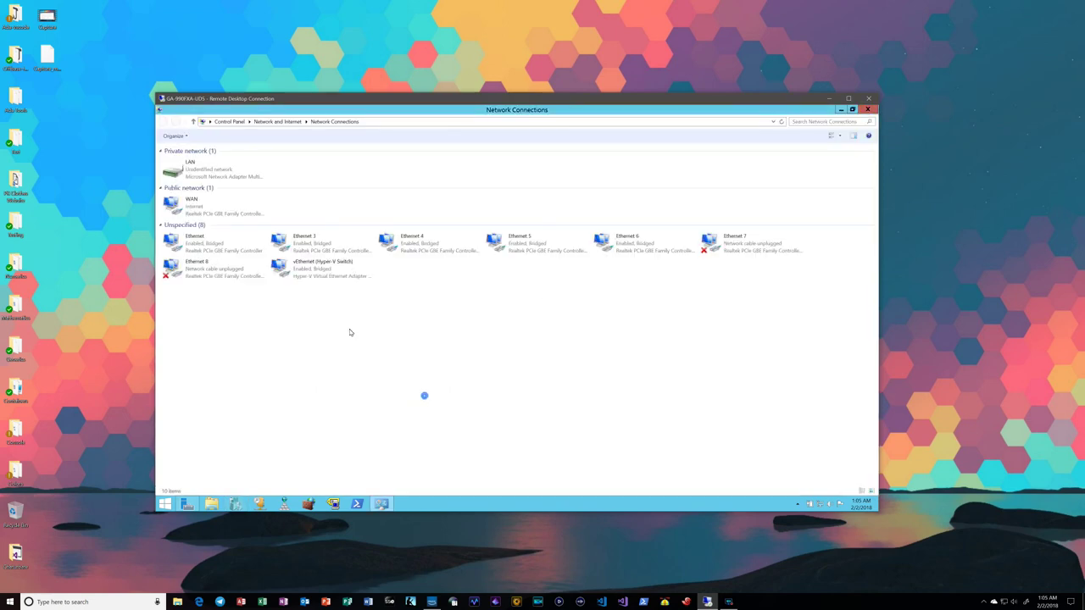
Set the default gateway to 192.168.1.1 in the LAN bridge's Internet Protocol Version 4 properties
right_click(226, 170)
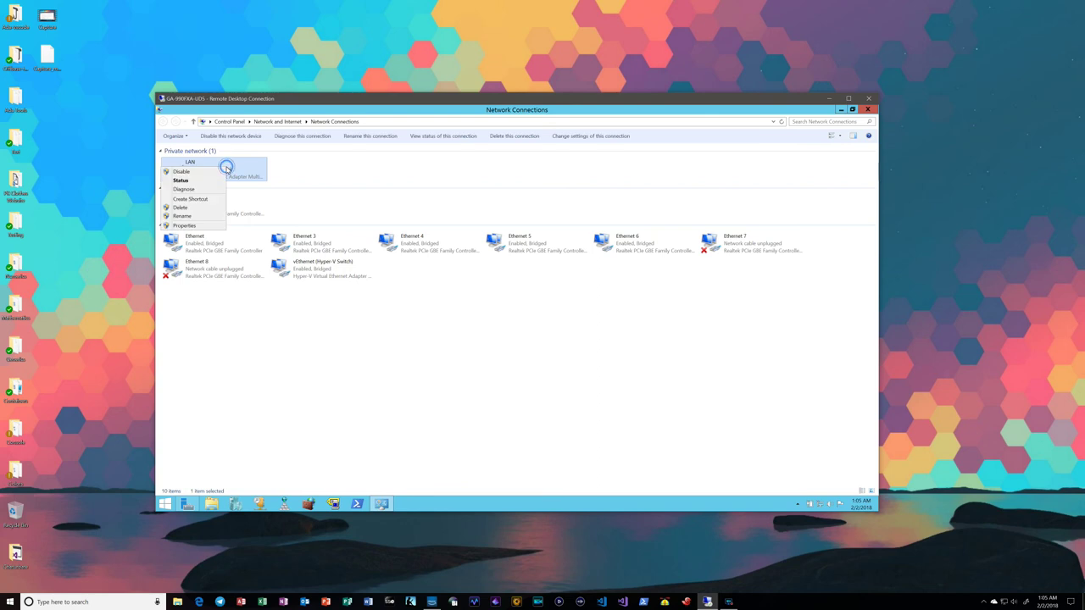
left_click(203, 226)
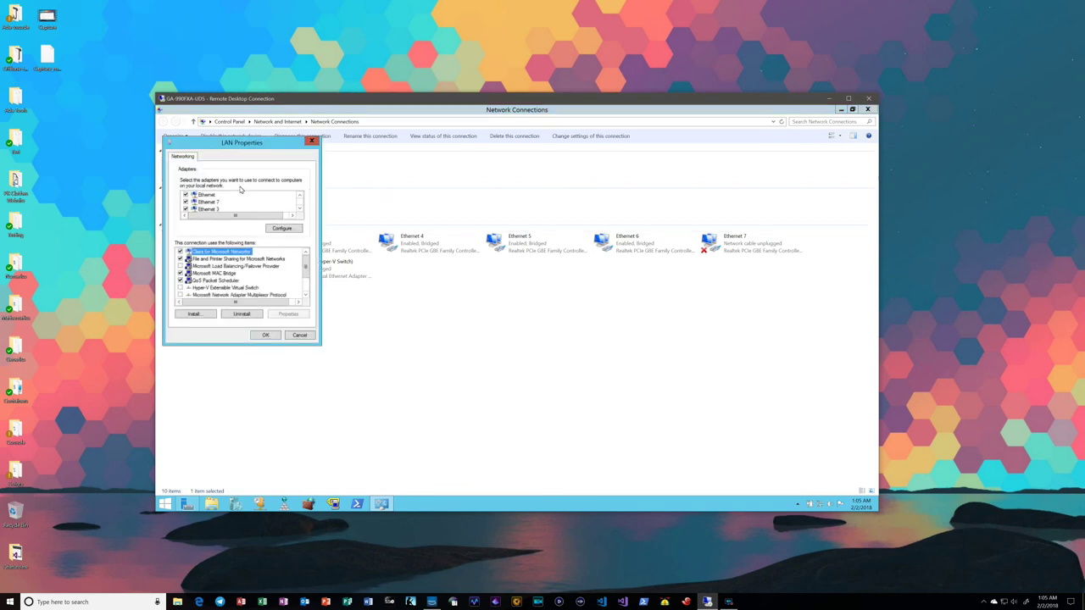
scroll(236, 278, "down", 2)
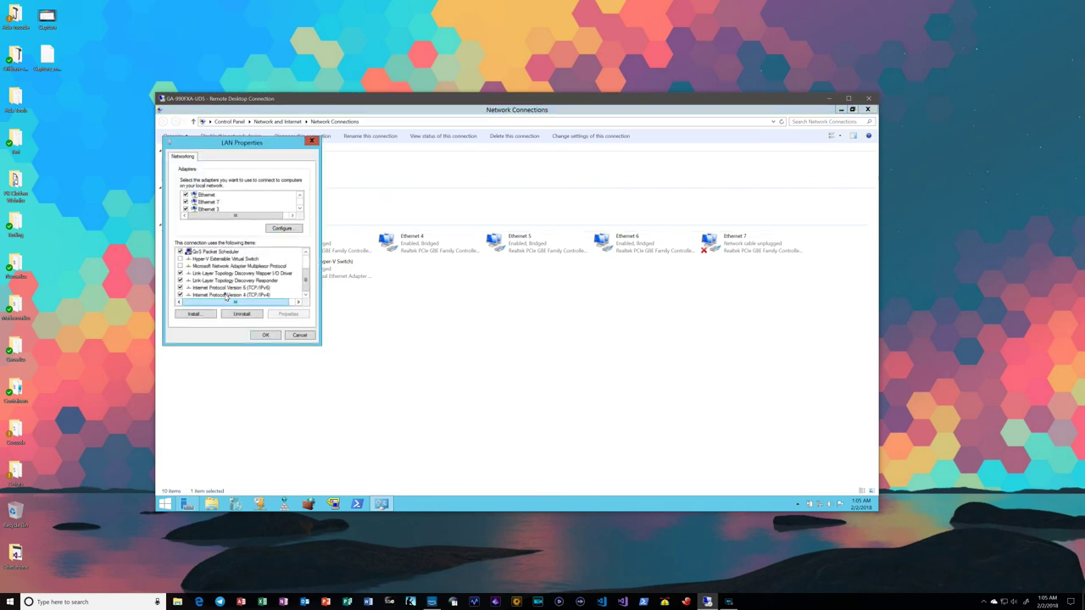
left_click(226, 295)
left_click(288, 314)
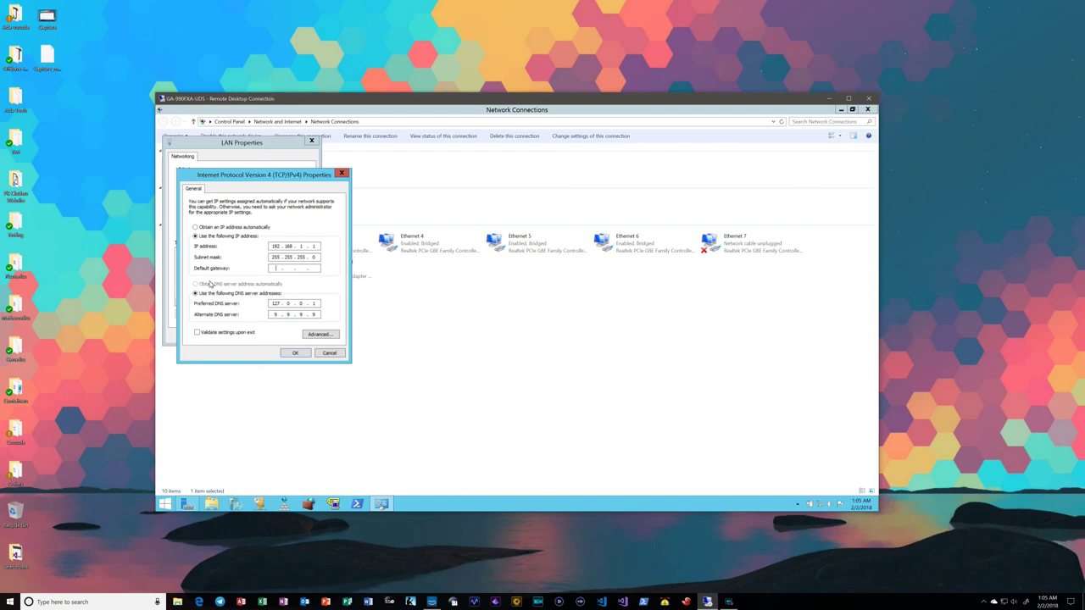
left_click(281, 269)
type("192 . 168 . 1 . 1")
left_click(295, 353)
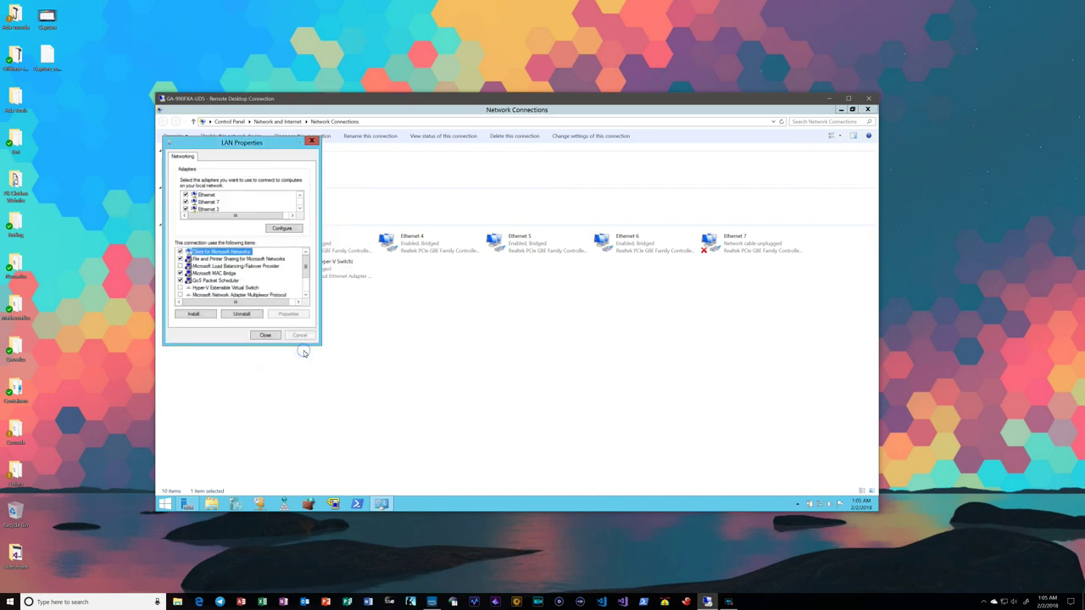
Review the LAN bridge's saved Internet Protocol Version 4 address, gateway and DNS settings, then close its properties
scroll(271, 280, "down", 2)
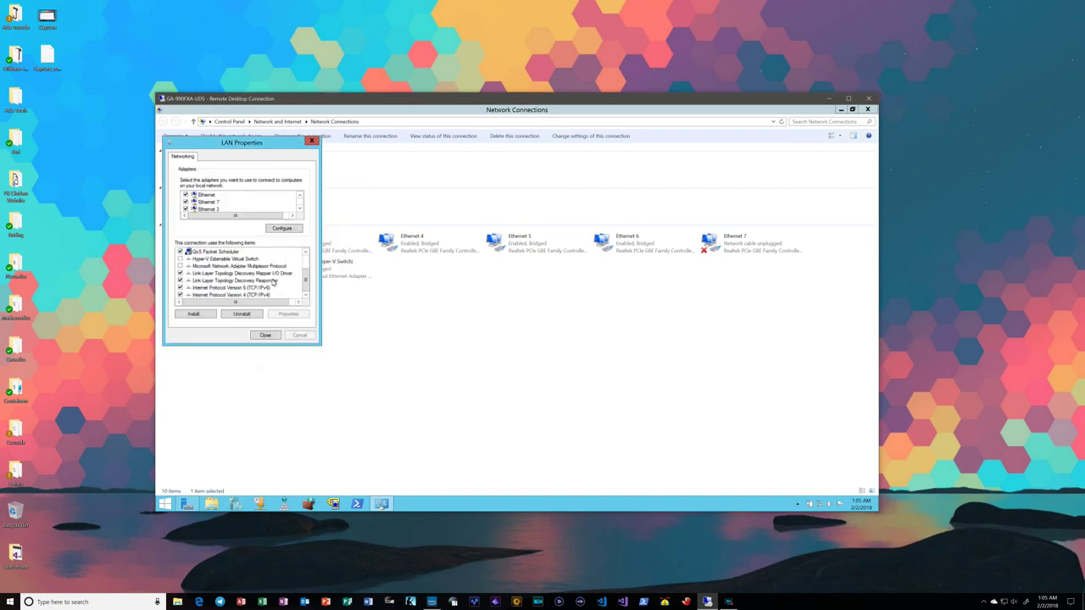
left_click(268, 294)
left_click(288, 315)
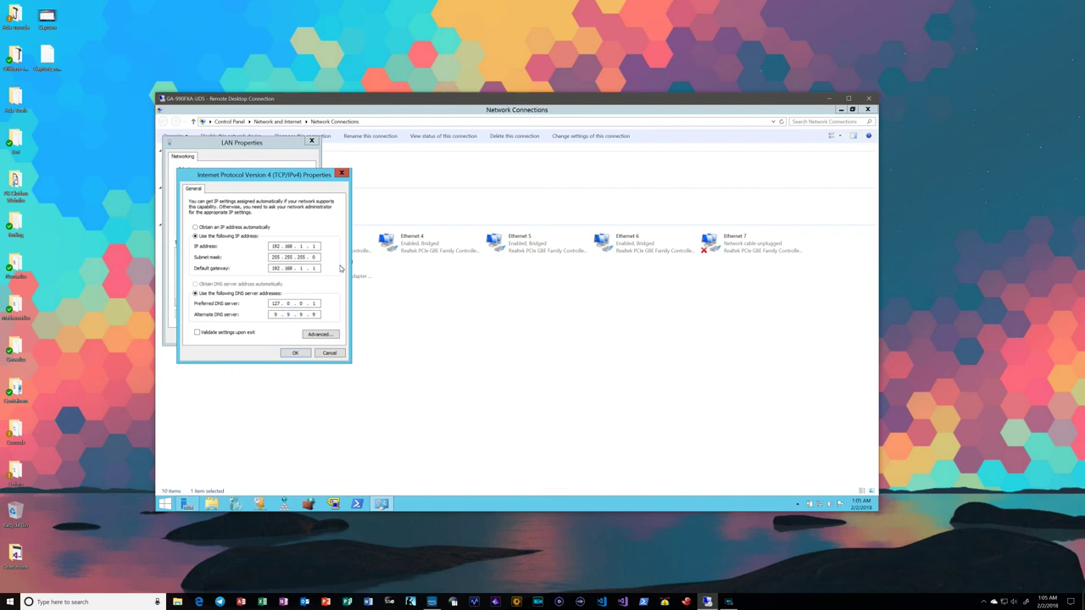
left_click(292, 353)
left_click(270, 335)
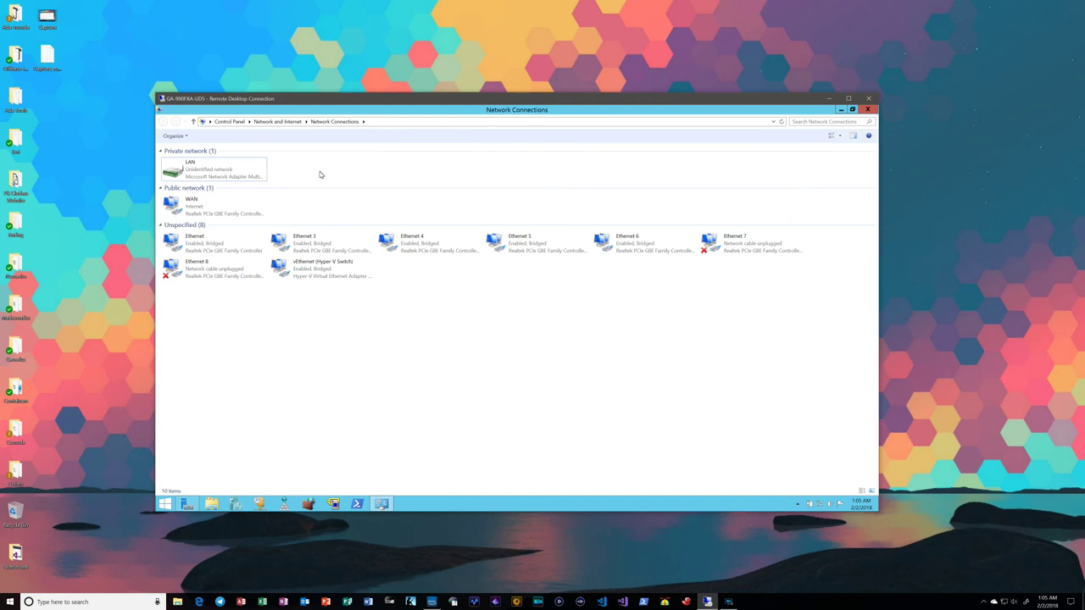
left_click_drag(312, 209, 216, 202)
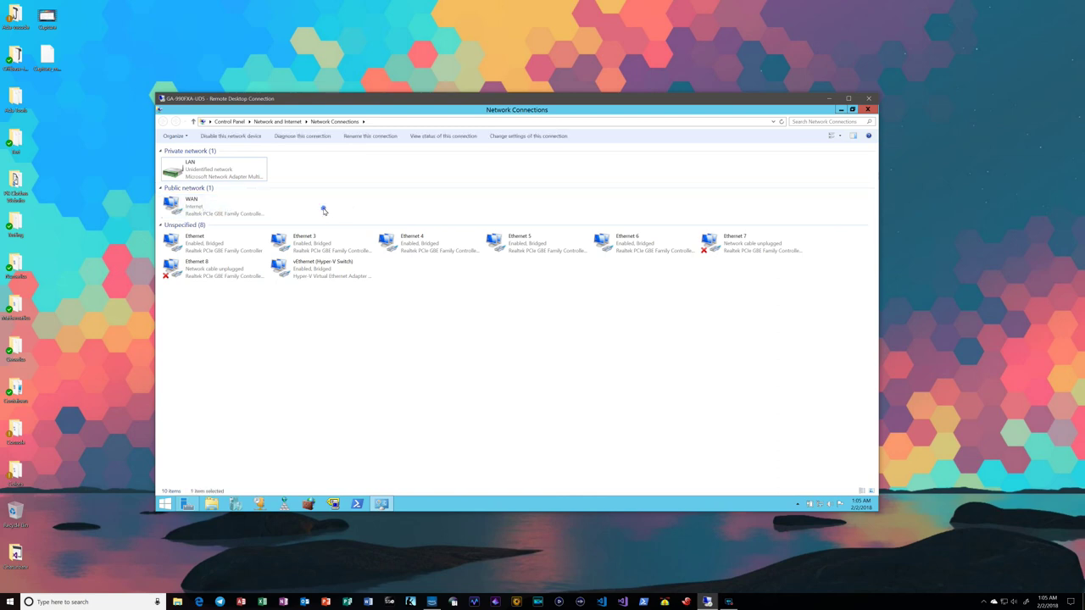